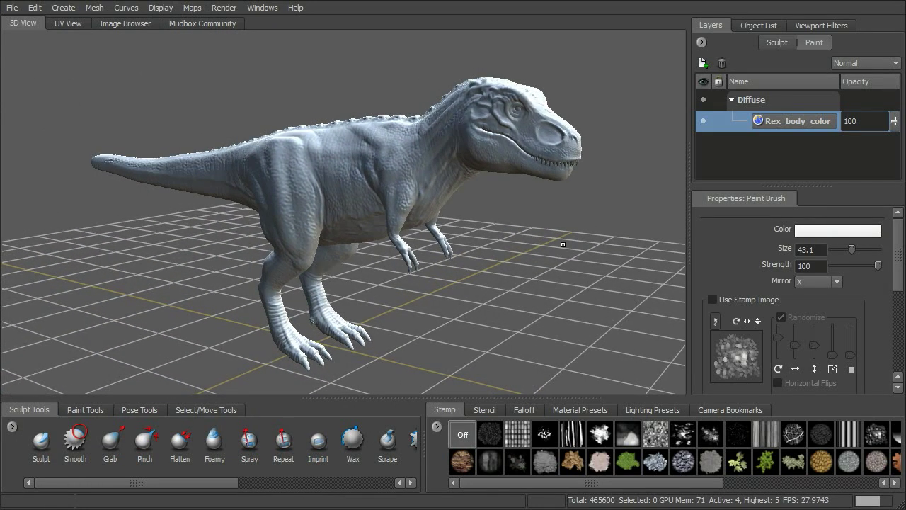
right_click_drag(543, 244, 555, 237, "alt")
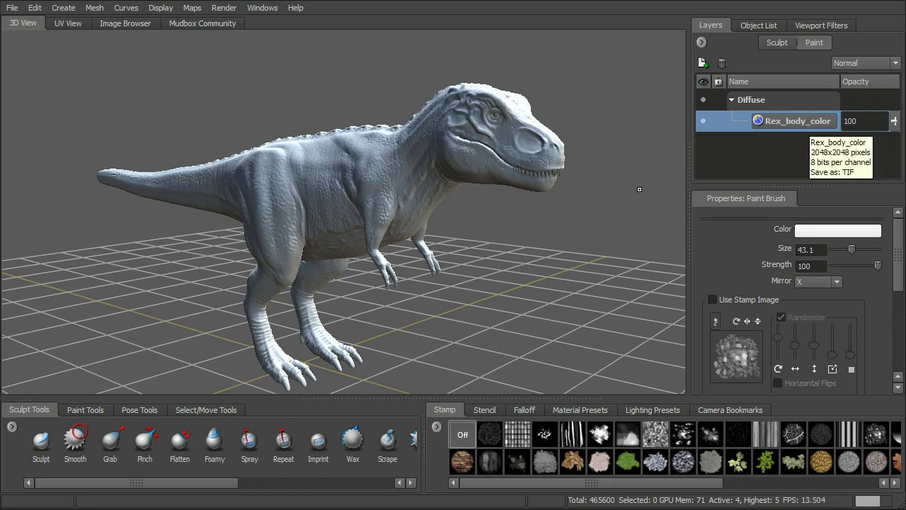
left_click_drag(624, 161, 665, 163, "alt")
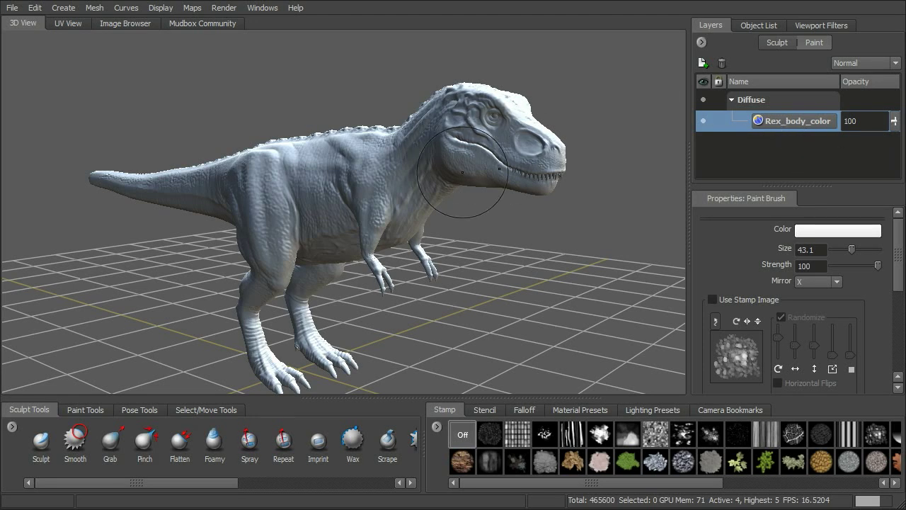
left_click_drag(555, 191, 593, 194, "alt")
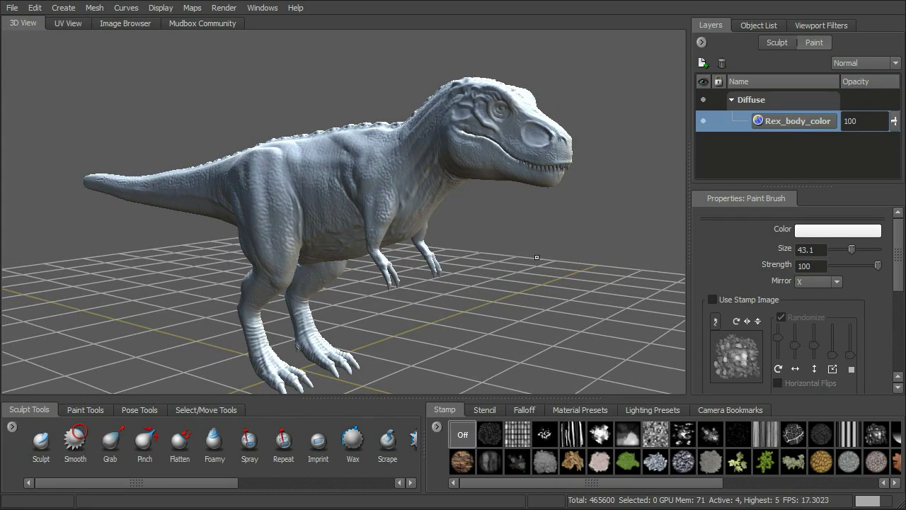
left_click_drag(524, 244, 526, 263, "alt")
middle_click_drag(526, 263, 502, 247, "alt")
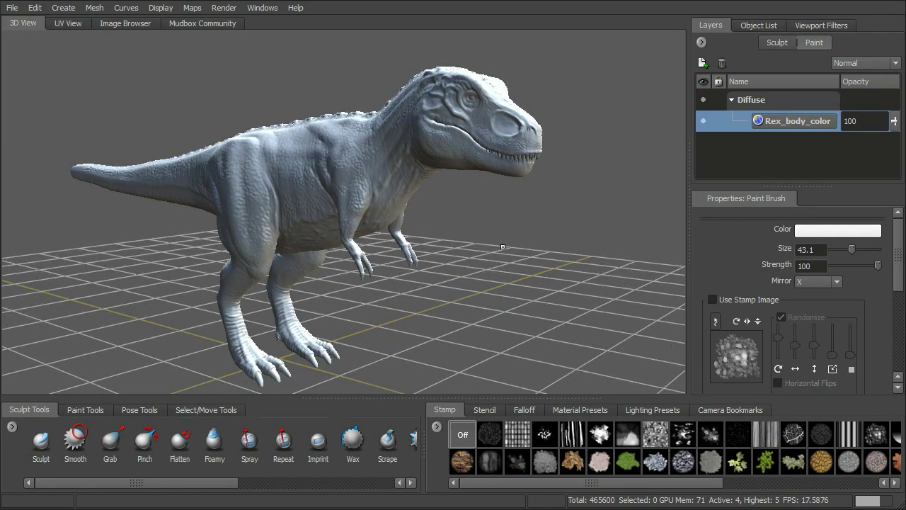
- Bring up the painting tools, enlarge the Paint Brush properties area and reduce the brush size to about 39.7
left_click(95, 413)
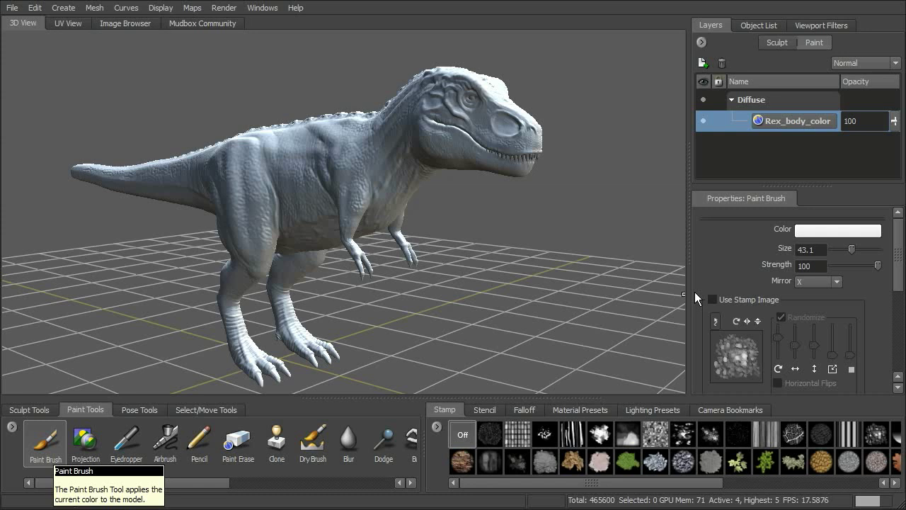
left_click_drag(811, 185, 811, 174)
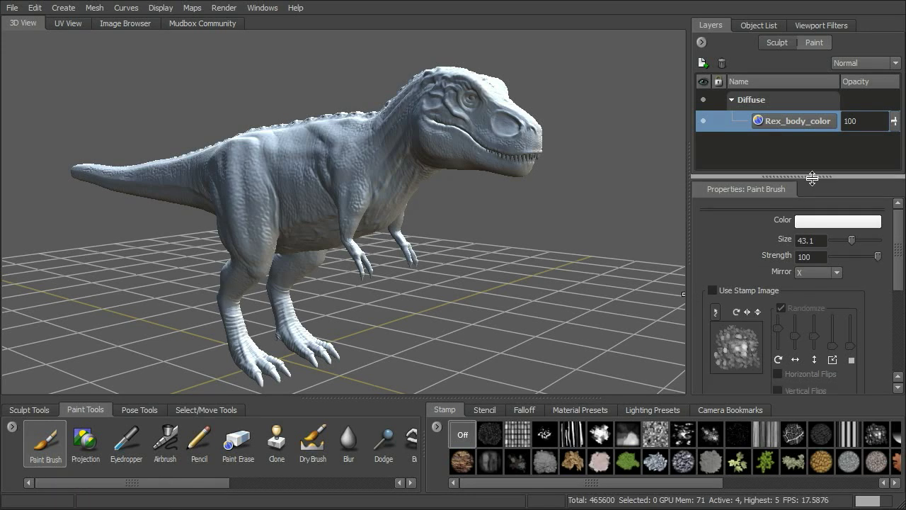
mouse_move(899, 222)
left_mouse_down()
mouse_move(900, 283)
mouse_move(901, 212)
left_mouse_up()
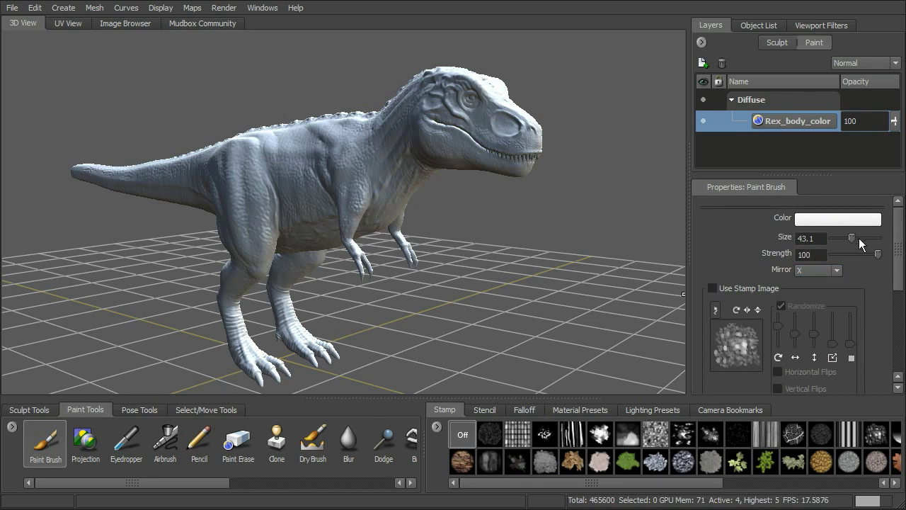
key("b")
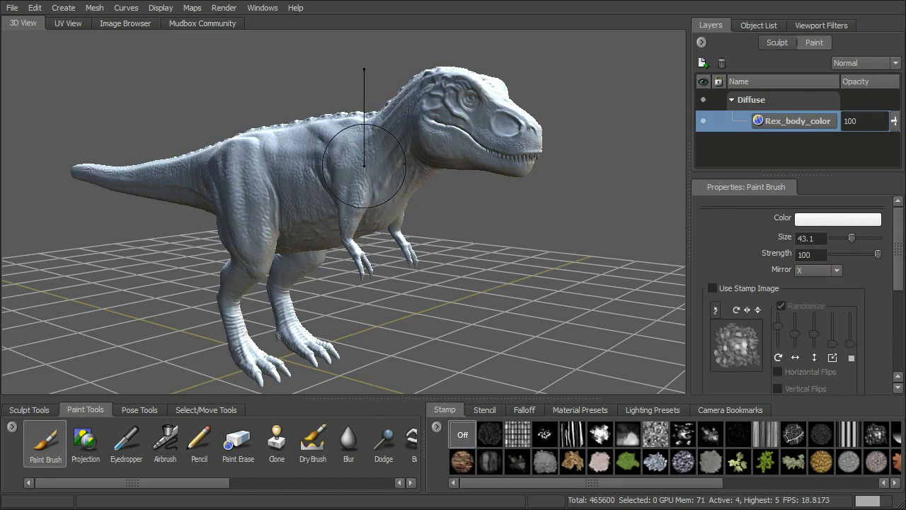
mouse_move(364, 166)
left_mouse_down()
mouse_move(348, 166)
mouse_move(357, 170)
left_mouse_up()
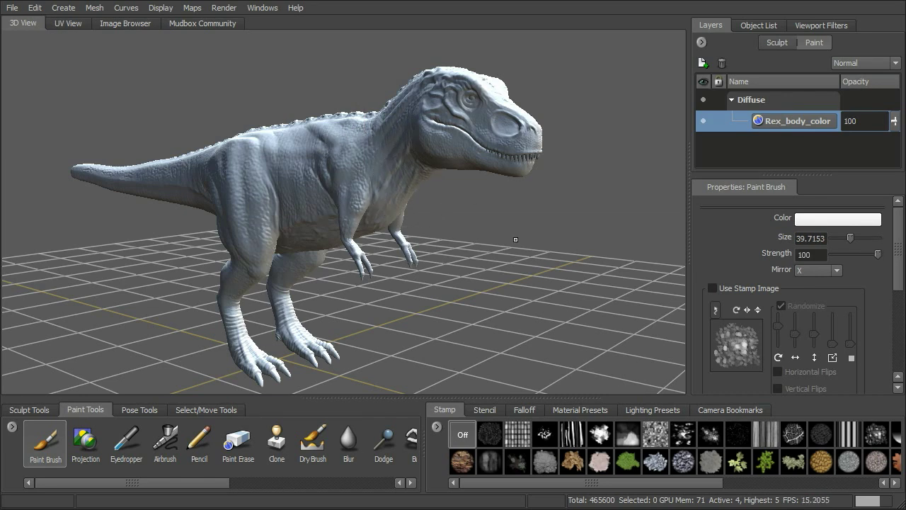
- Review the Paint Brush's remaining properties, including Stamp Spacing, Steady Stroke and Falloff
left_click_drag(516, 240, 516, 236, "alt")
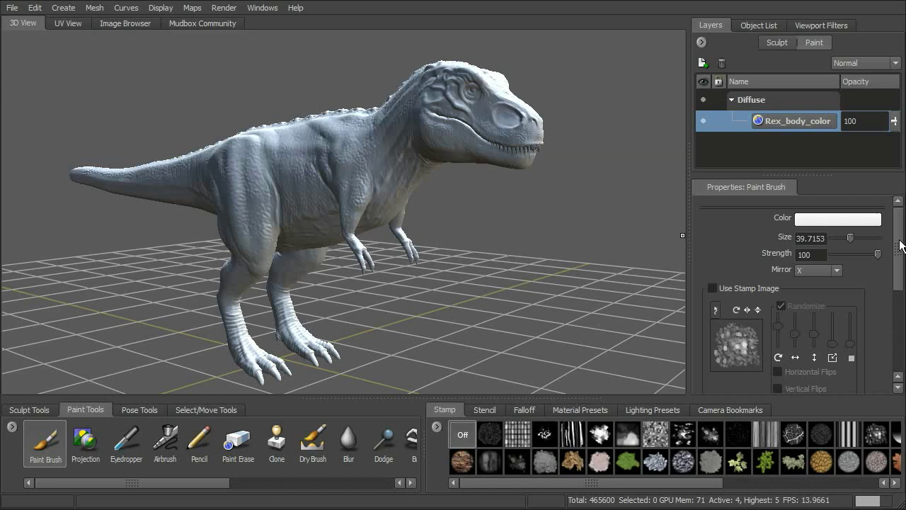
scroll(799, 311, "down", 5)
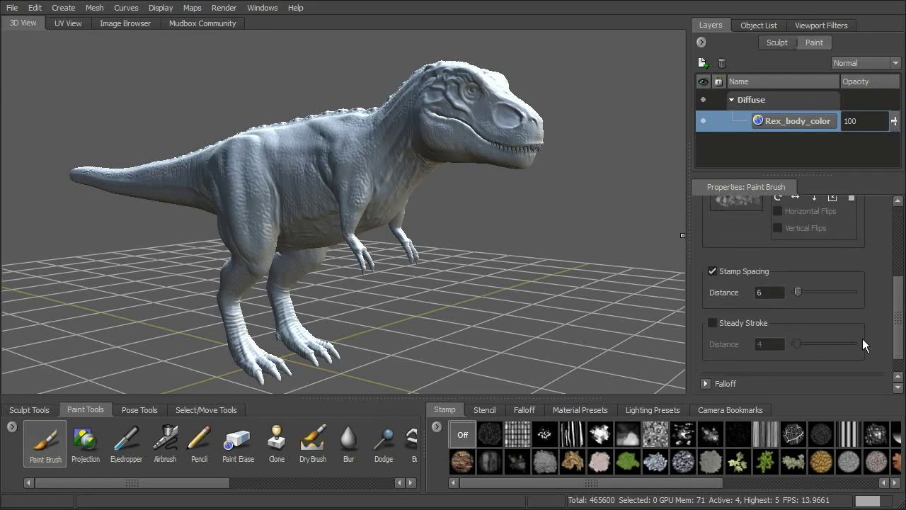
scroll(821, 361, "down", 1)
left_click_drag(898, 316, 897, 237)
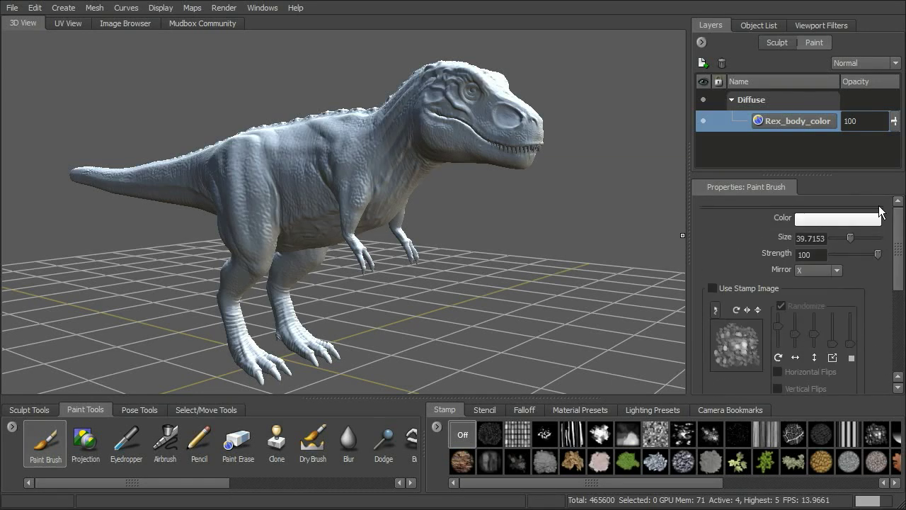
- Set the Paint Brush colour to a dark red, about R 0.471, G 0.080, B 0.072
left_click(828, 219)
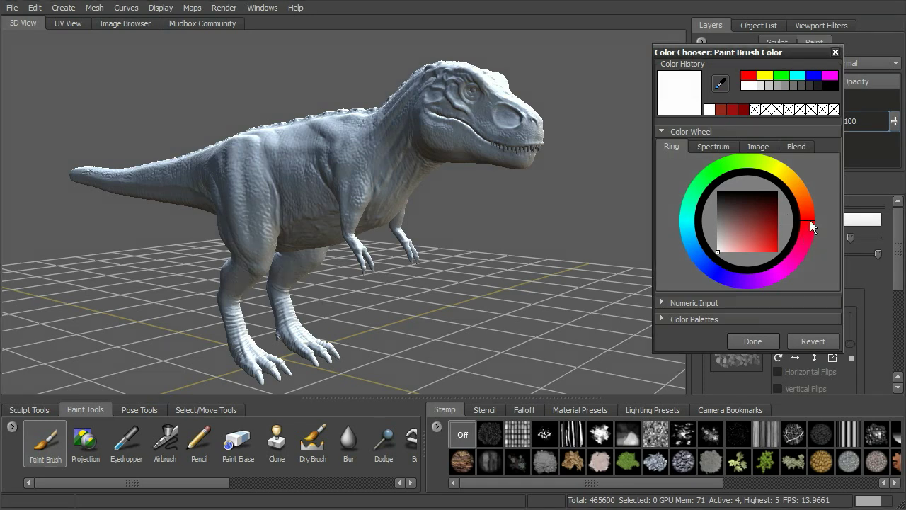
mouse_move(755, 245)
left_mouse_down()
mouse_move(770, 233)
mouse_move(769, 221)
left_mouse_up()
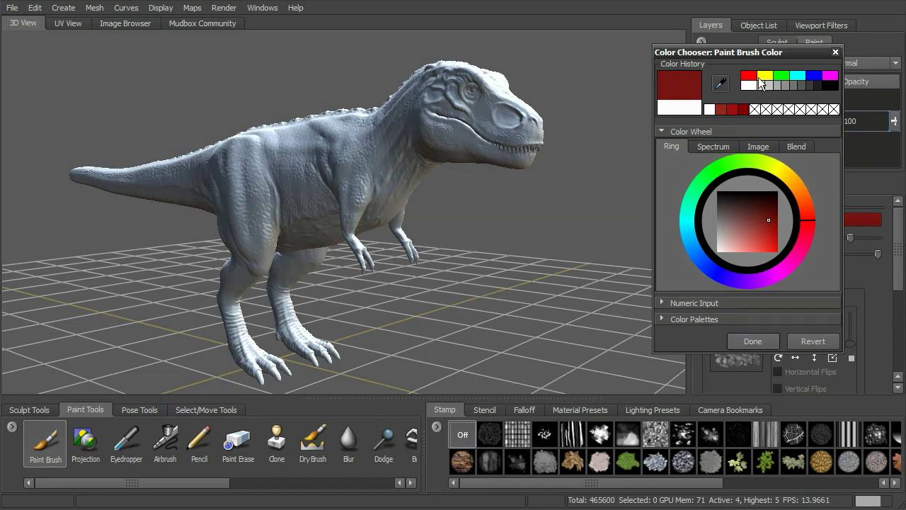
left_click_drag(774, 49, 706, 60)
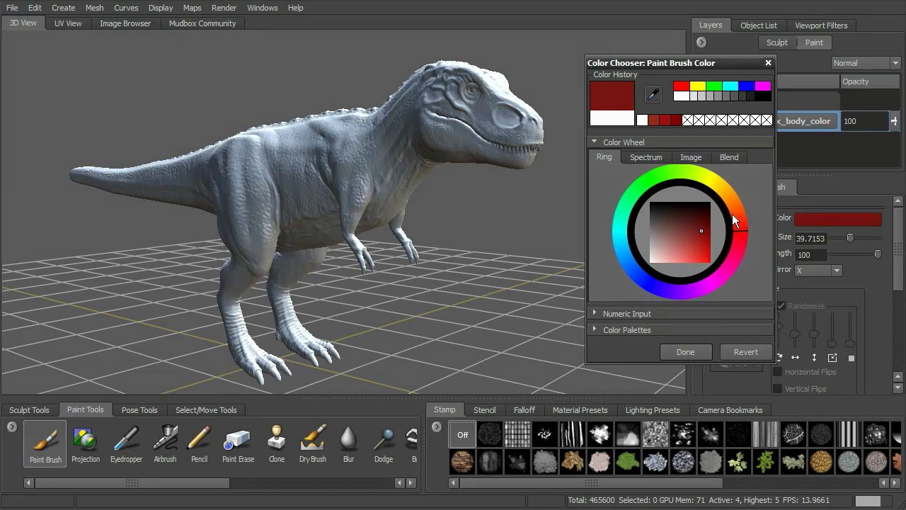
- Look through the colour chooser's Spectrum, Image, Blend, Ring and numeric RGB options, and accept the dark red
left_click(646, 157)
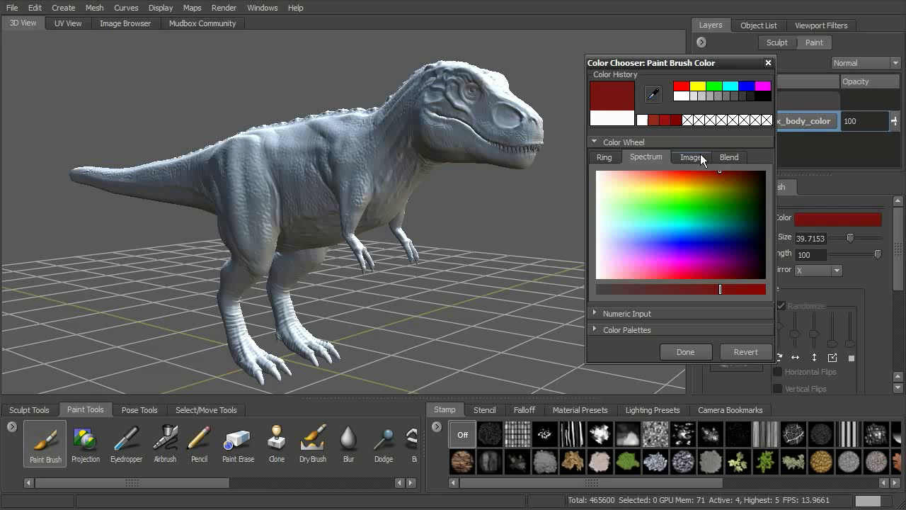
left_click(702, 158)
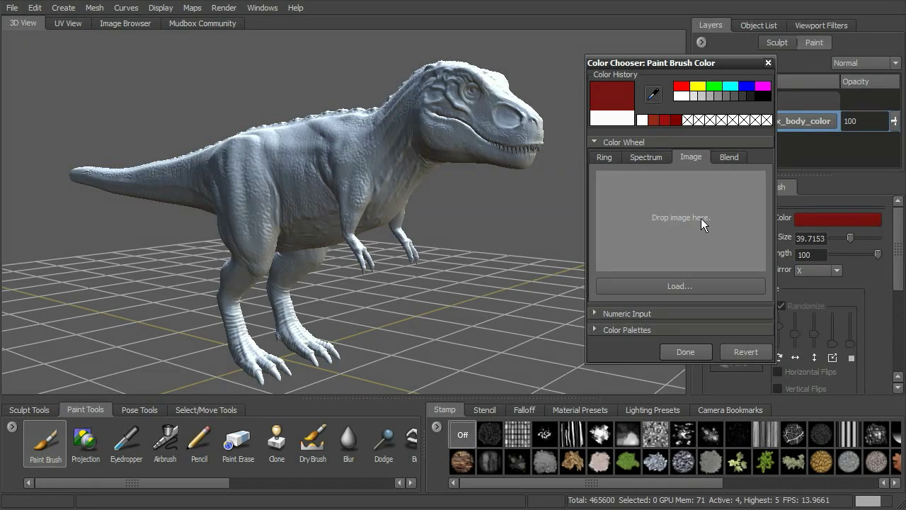
left_click(725, 159)
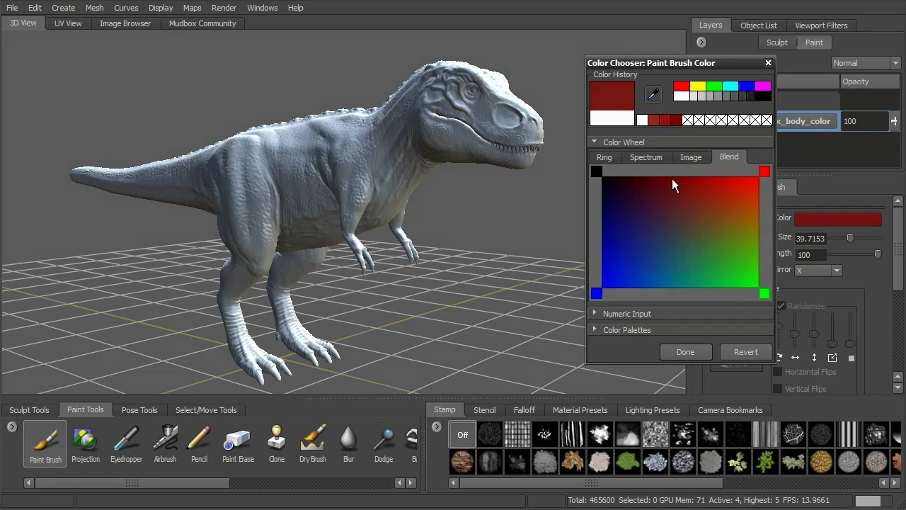
left_click(607, 156)
left_click(628, 313)
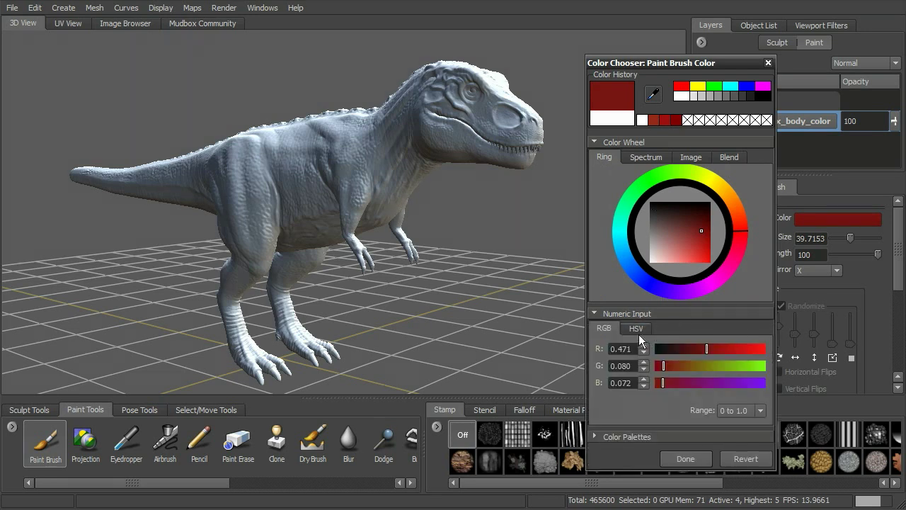
left_click_drag(698, 64, 715, 12)
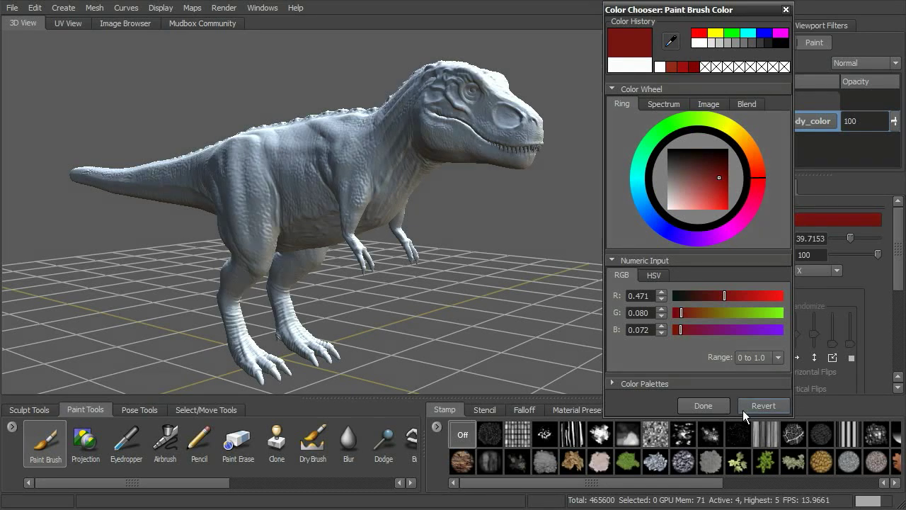
left_click(703, 405)
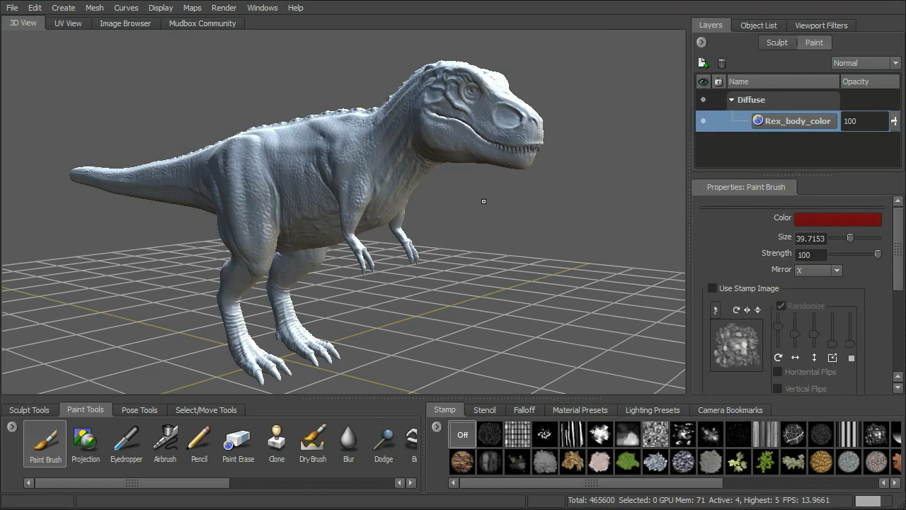
- Paint the dinosaur's torso, back ridge and upper thigh dark red with mirrored Paint Brush strokes
left_click_drag(484, 201, 637, 244, "alt")
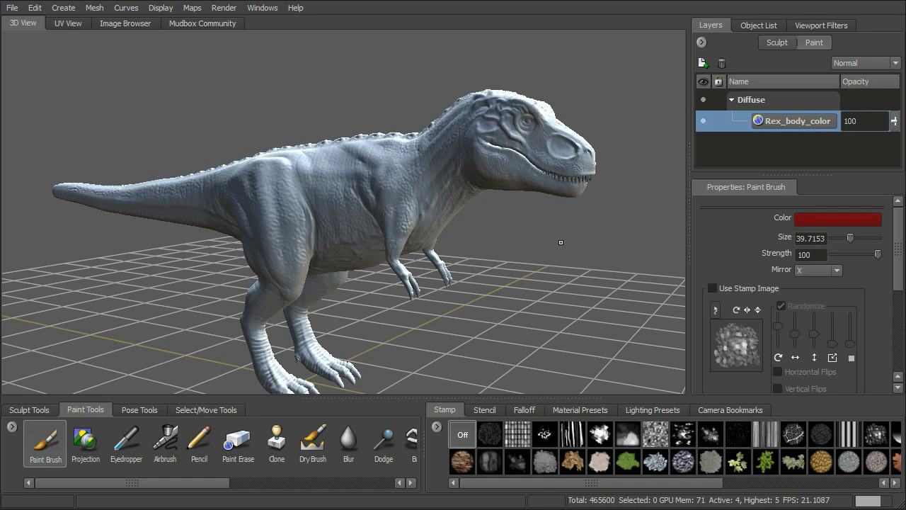
left_click_drag(538, 253, 499, 233, "alt")
right_click_drag(499, 234, 574, 269, "alt")
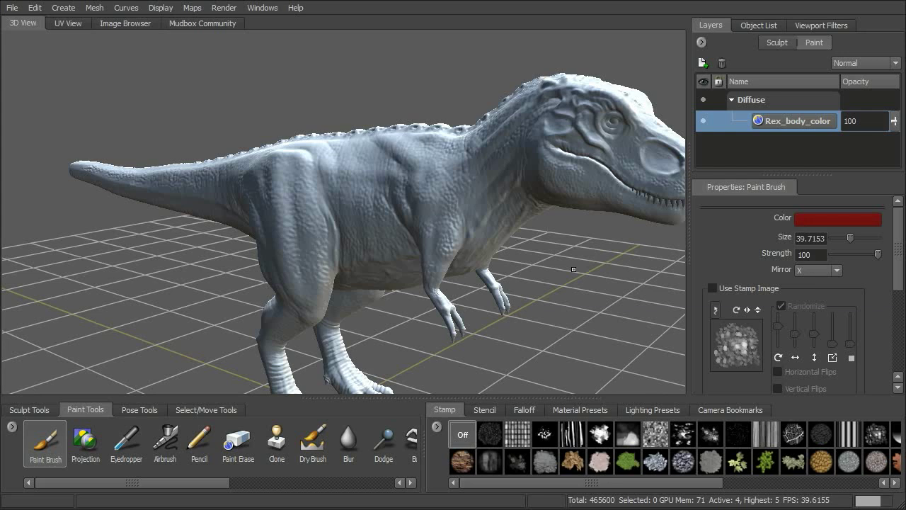
left_click_drag(534, 256, 546, 266, "alt")
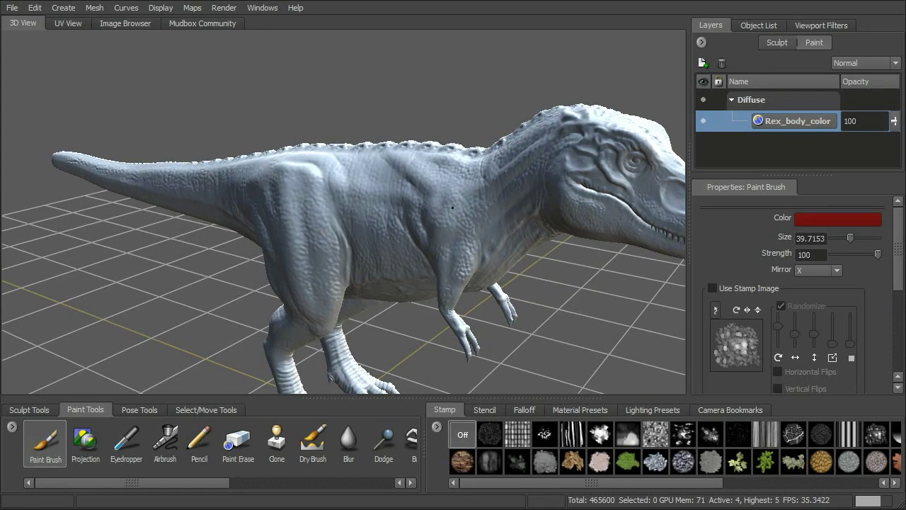
mouse_move(453, 207)
left_mouse_down()
mouse_move(434, 178)
mouse_move(481, 159)
mouse_move(432, 166)
mouse_move(333, 152)
mouse_move(424, 254)
mouse_move(375, 276)
mouse_move(325, 269)
mouse_move(315, 312)
mouse_move(283, 186)
mouse_move(259, 163)
left_mouse_up()
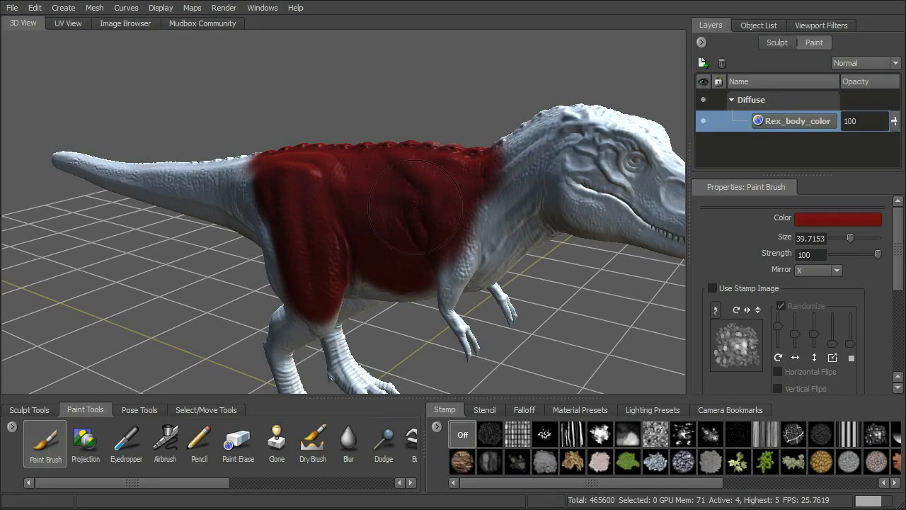
- Paint the tail dark red, covering its underside and the rear edge of the thigh
mouse_move(390, 120)
left_mouse_down("alt")
mouse_move(367, 236)
mouse_move(348, 216)
mouse_move(86, 160)
left_mouse_up("alt")
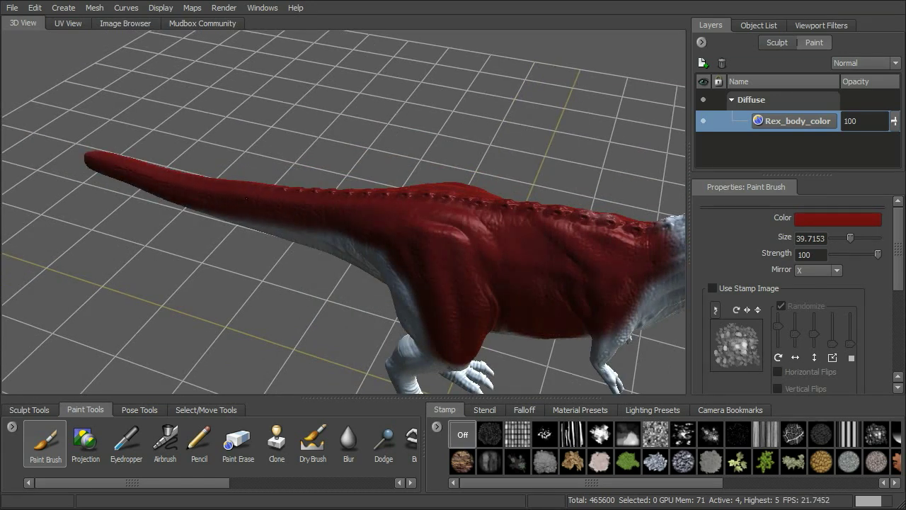
mouse_move(234, 218)
left_mouse_down()
mouse_move(308, 233)
mouse_move(382, 265)
mouse_move(414, 312)
mouse_move(414, 340)
left_mouse_up()
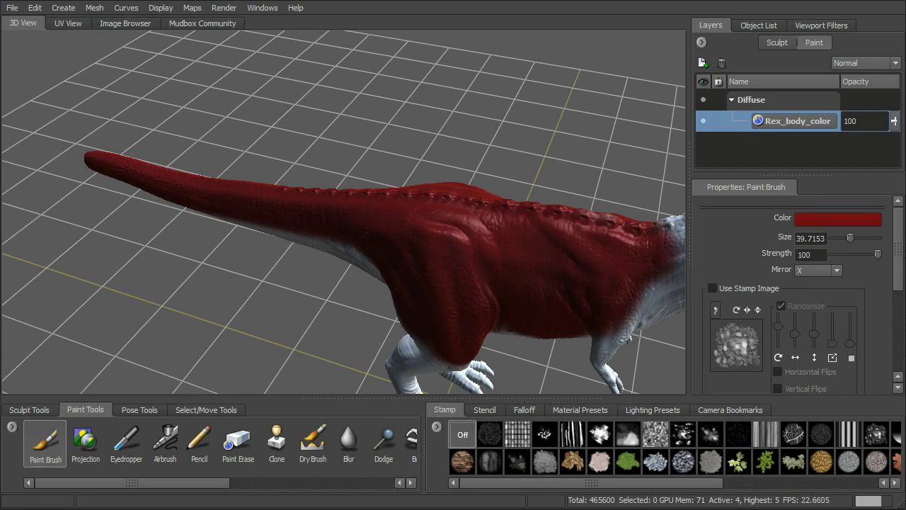
left_click_drag(375, 273, 212, 219)
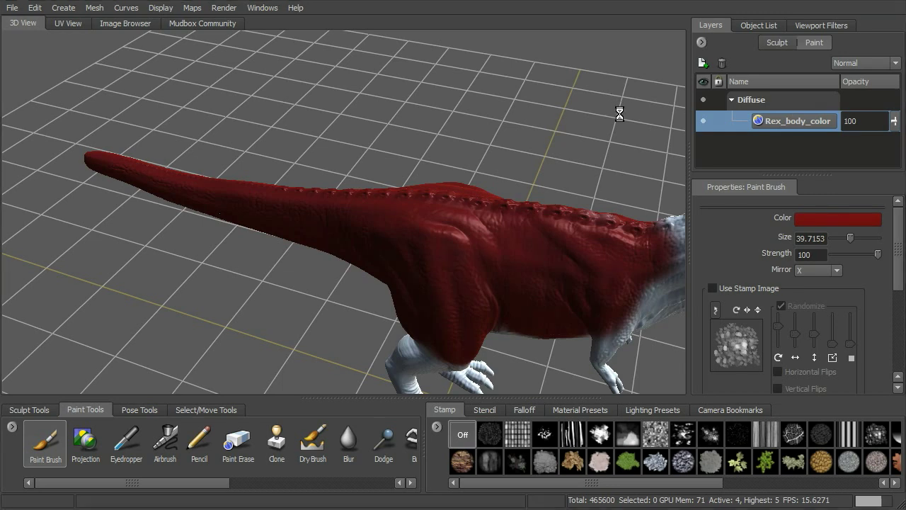
- Paint the head, neck, chest and arms dark red, leaving the teeth unpainted
left_click_drag(619, 112, 511, 134, "alt")
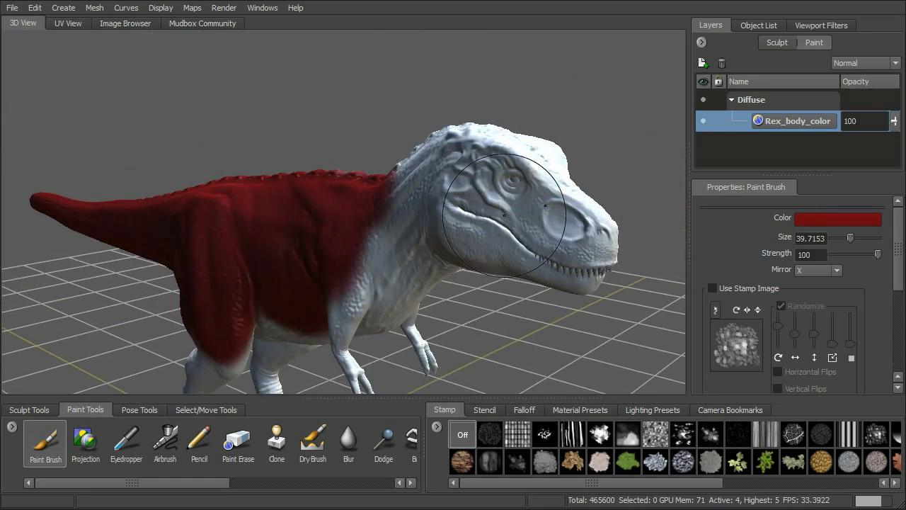
left_click_drag(552, 239, 593, 247)
mouse_move(588, 206)
left_mouse_down()
mouse_move(457, 145)
mouse_move(407, 167)
mouse_move(442, 205)
mouse_move(560, 286)
mouse_move(405, 281)
mouse_move(347, 340)
mouse_move(358, 258)
mouse_move(429, 223)
left_mouse_up()
mouse_move(421, 329)
left_mouse_down()
mouse_move(432, 361)
mouse_move(400, 332)
left_mouse_up()
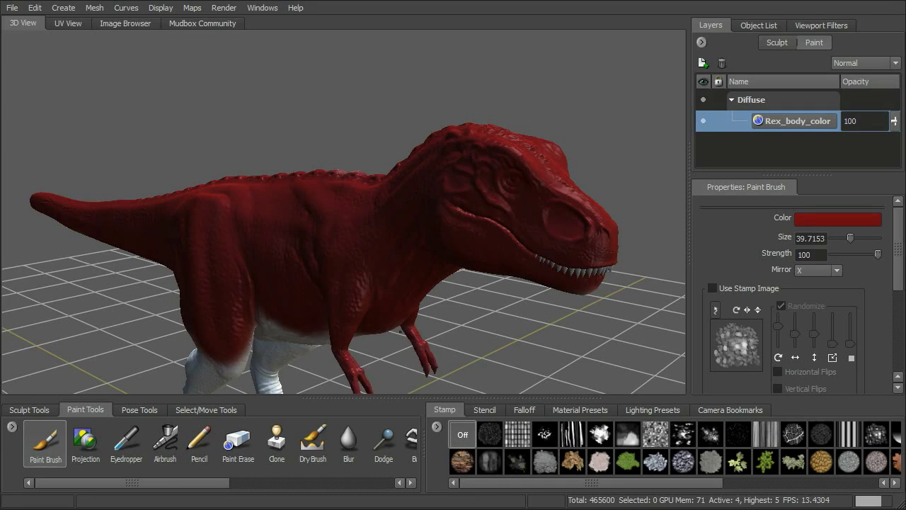
- Paint the lower belly, both legs and the feet dark red
mouse_move(322, 334)
left_mouse_down()
mouse_move(244, 347)
mouse_move(201, 379)
mouse_move(265, 372)
mouse_move(283, 350)
mouse_move(267, 386)
left_mouse_up()
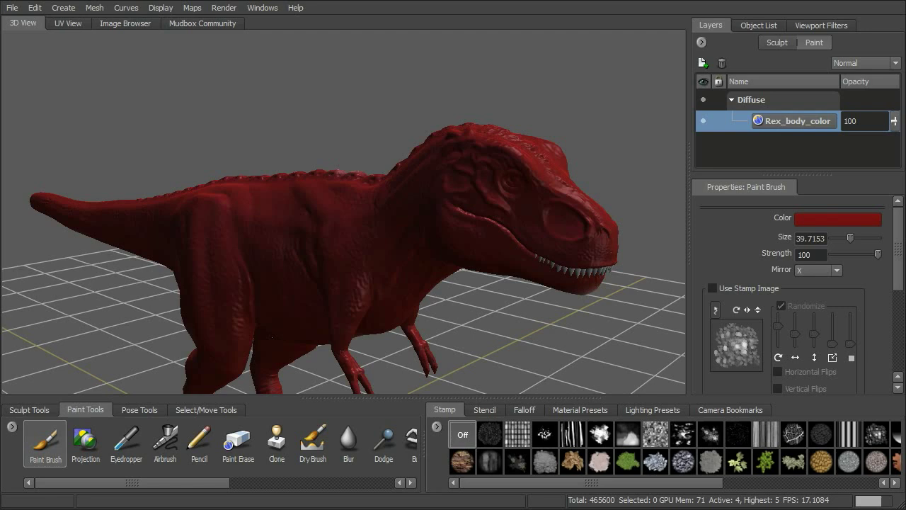
right_click_drag(451, 294, 421, 266, "alt")
mouse_move(403, 226)
left_mouse_down("alt")
mouse_move(414, 237)
mouse_move(427, 216)
mouse_move(415, 228)
left_mouse_up("alt")
middle_click_drag(415, 228, 390, 245, "alt")
mouse_move(329, 318)
left_mouse_down()
mouse_move(314, 275)
mouse_move(368, 291)
mouse_move(340, 322)
mouse_move(355, 281)
left_mouse_up()
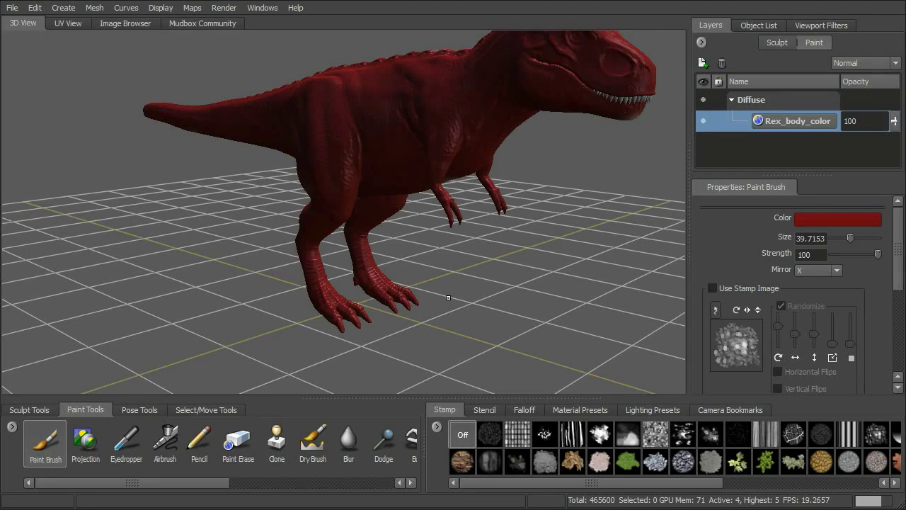
- Fill the bare patches on the underside between the legs with dark red
mouse_move(437, 288)
left_mouse_down("alt")
mouse_move(642, 238)
mouse_move(505, 243)
left_mouse_up("alt")
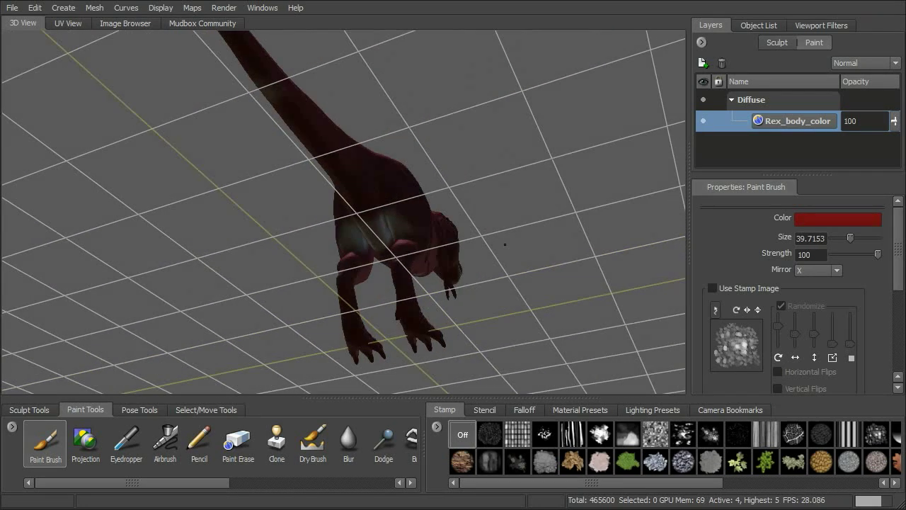
right_click_drag(506, 243, 579, 281, "alt")
mouse_move(383, 246)
left_mouse_down()
mouse_move(402, 251)
mouse_move(414, 220)
mouse_move(446, 227)
left_mouse_up()
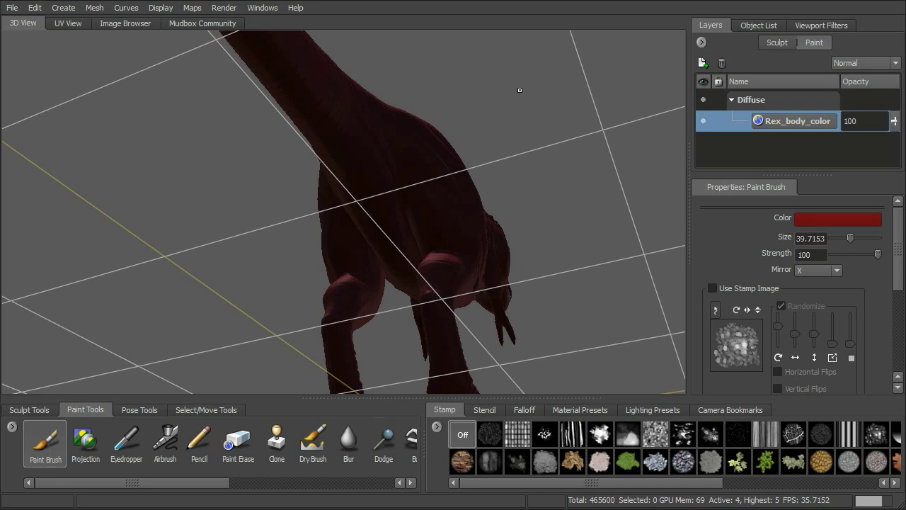
- Set the Paint Brush colour to a muted brown, RGB 0.445, 0.328, 0.289, for the T. rex's underside
left_click_drag(521, 85, 385, 117, "alt")
middle_click_drag(385, 117, 192, 213, "alt")
right_click_drag(192, 213, 124, 216, "alt")
left_click_drag(124, 216, 43, 225, "alt")
left_click_drag(496, 191, 523, 108, "alt")
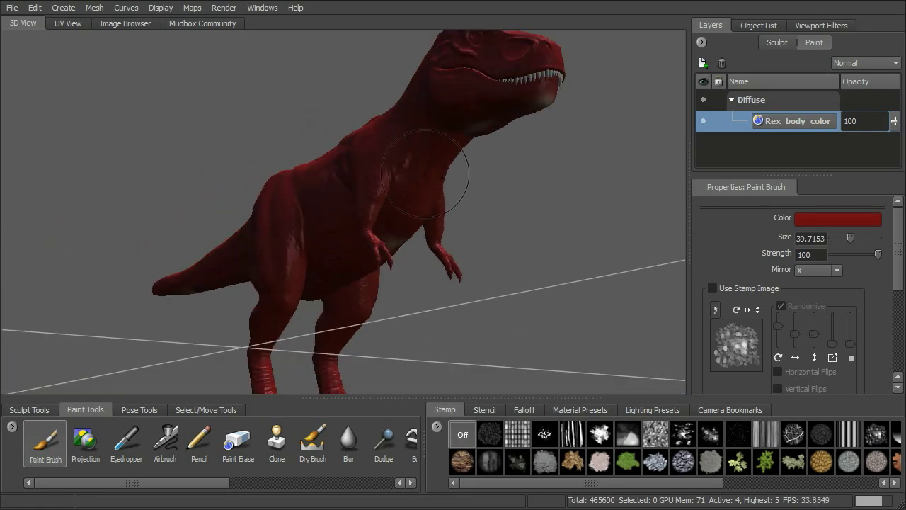
left_click_drag(450, 172, 451, 121, "alt")
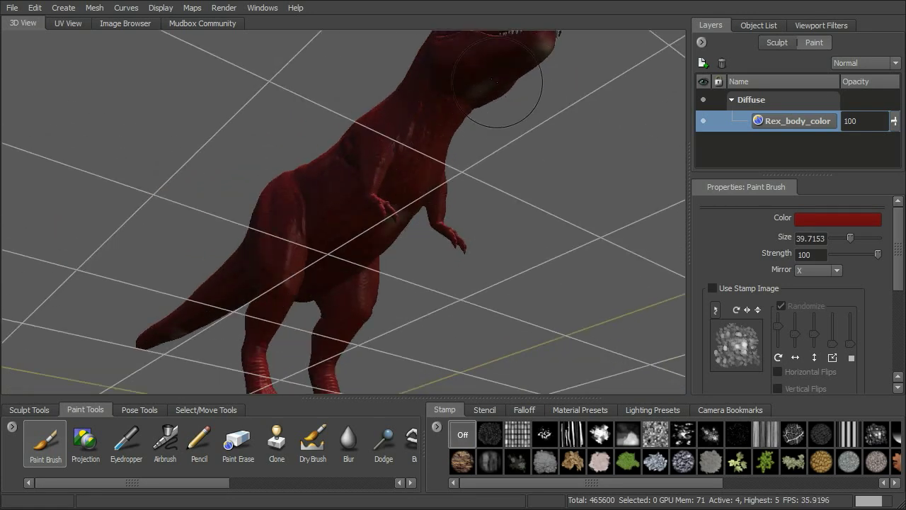
left_click(838, 219)
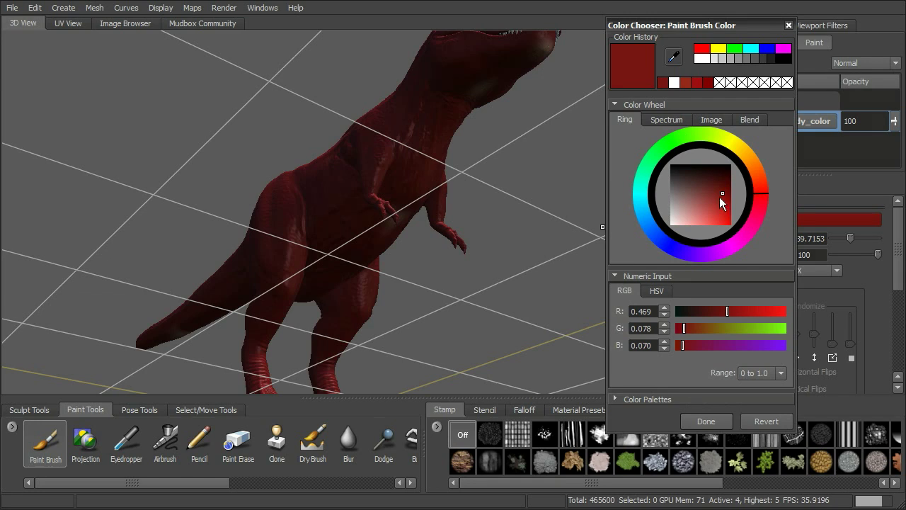
mouse_move(765, 196)
left_mouse_down()
mouse_move(759, 179)
mouse_move(691, 192)
left_mouse_up()
left_click(713, 422)
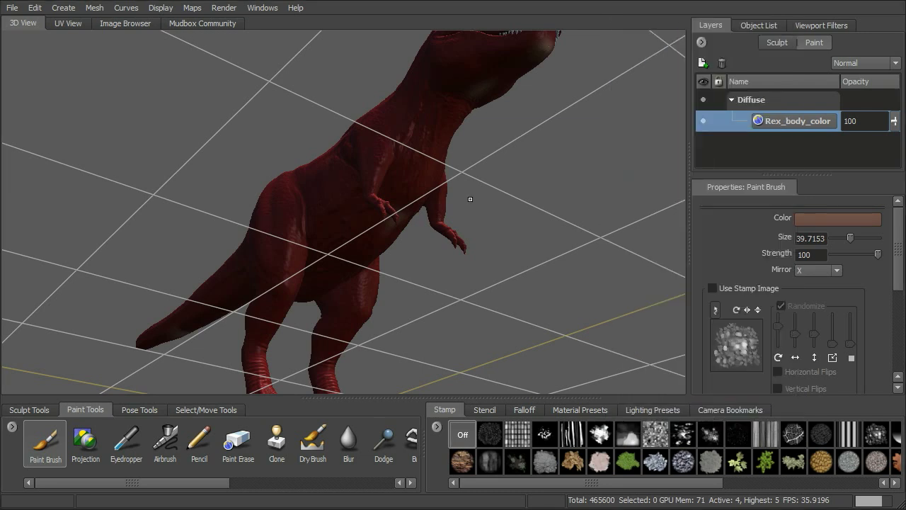
- Paint the belly, chest and front of the neck muted brown
mouse_move(469, 199)
left_mouse_down("alt")
mouse_move(536, 198)
mouse_move(475, 153)
mouse_move(454, 180)
mouse_move(433, 183)
left_mouse_up("alt")
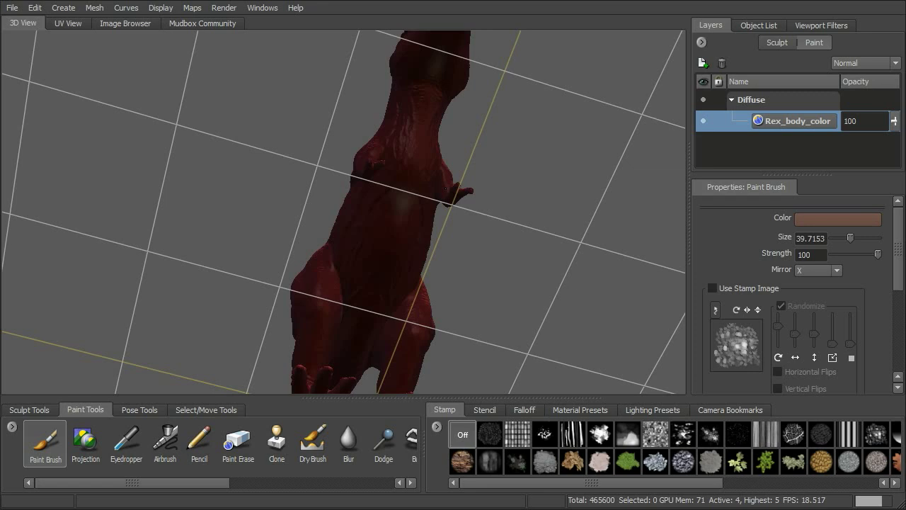
right_click_drag(433, 182, 478, 229, "alt")
mouse_move(441, 226)
left_mouse_down()
mouse_move(430, 190)
mouse_move(451, 65)
left_mouse_up()
mouse_move(415, 147)
left_mouse_down()
mouse_move(421, 99)
mouse_move(400, 169)
mouse_move(378, 201)
mouse_move(358, 281)
left_mouse_up()
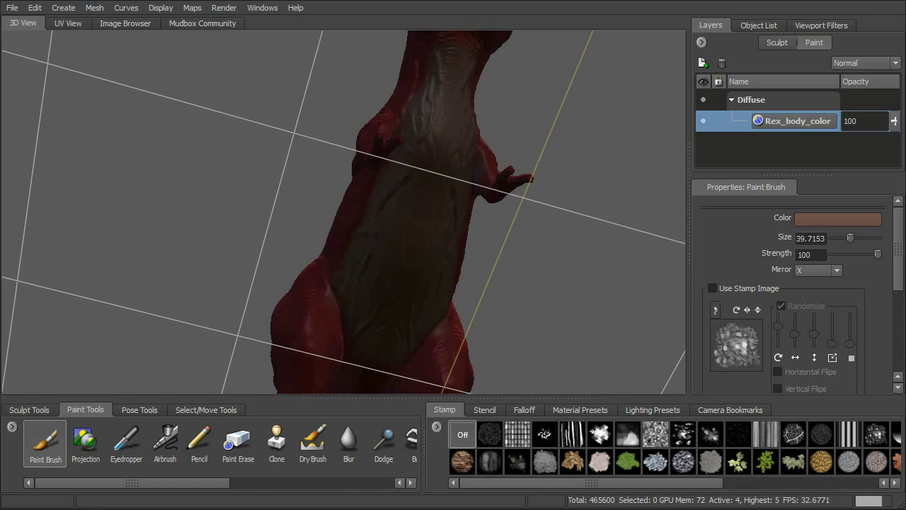
- Continue the muted brown along the underside of the tail and up the throat to the lower jaw
mouse_move(375, 329)
middle_mouse_down("alt")
mouse_move(431, 174)
mouse_move(429, 148)
middle_mouse_up("alt")
left_click_drag(538, 155, 484, 188, "alt")
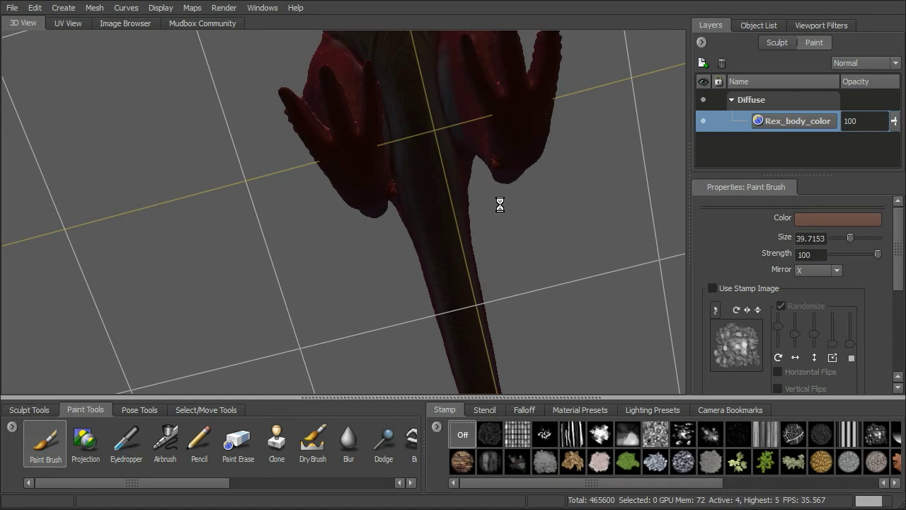
left_click_drag(493, 200, 557, 244, "alt")
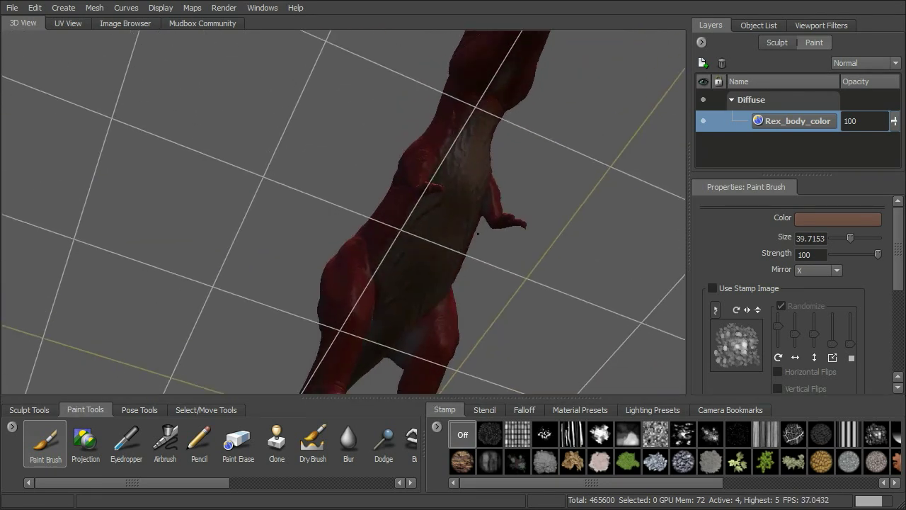
middle_click_drag(556, 107, 492, 245, "alt")
left_click_drag(492, 245, 421, 177, "alt")
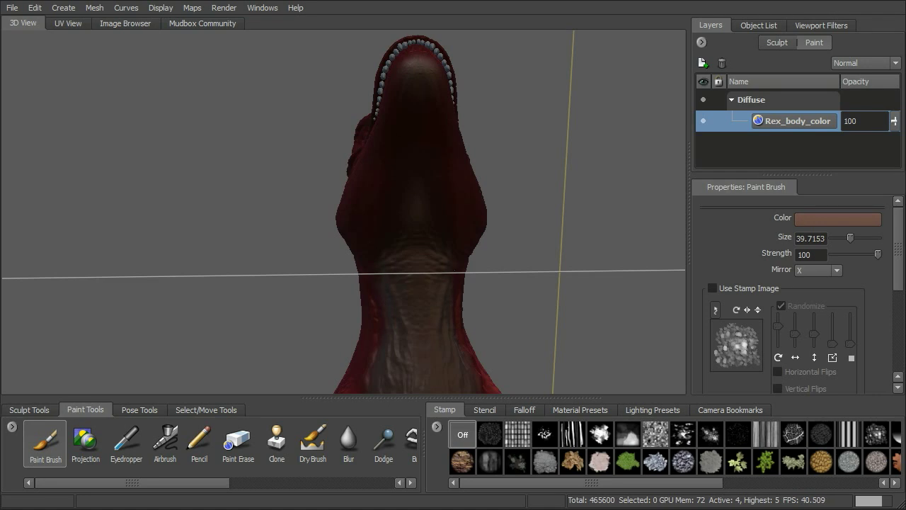
- Sample the red from the T. rex's shoulder as the brush colour and darken it to RGB 0.316, 0.066, 0.078
left_click_drag(455, 269, 563, 194, "alt")
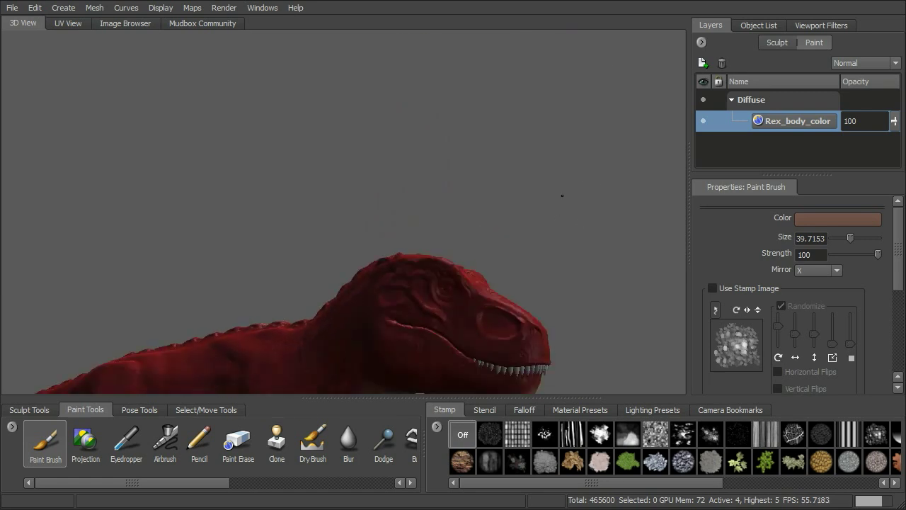
middle_click_drag(562, 194, 596, 128, "alt")
left_click_drag(596, 128, 588, 143, "alt")
middle_click_drag(589, 144, 653, 138, "alt")
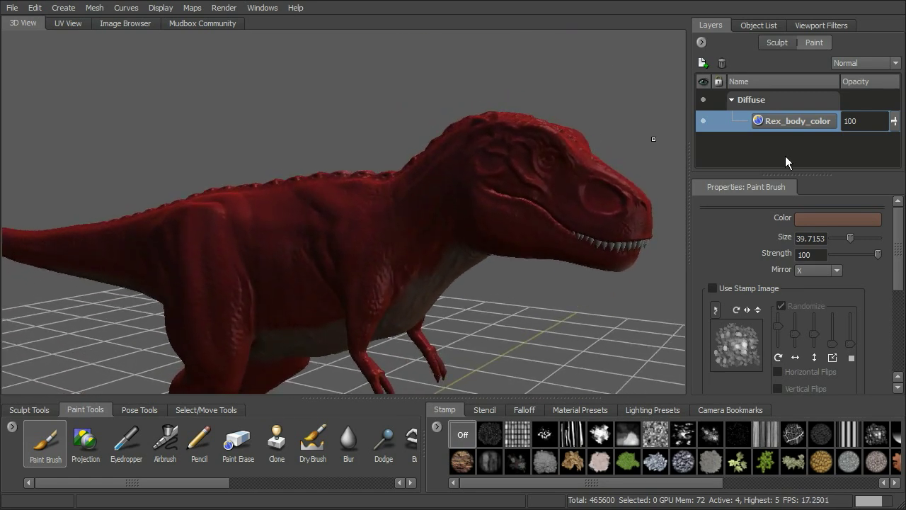
left_click(828, 219)
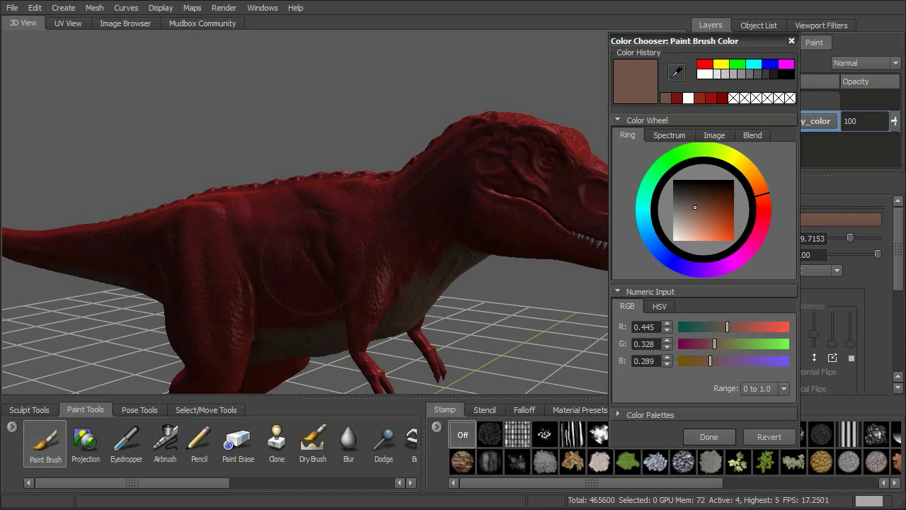
left_click(677, 72)
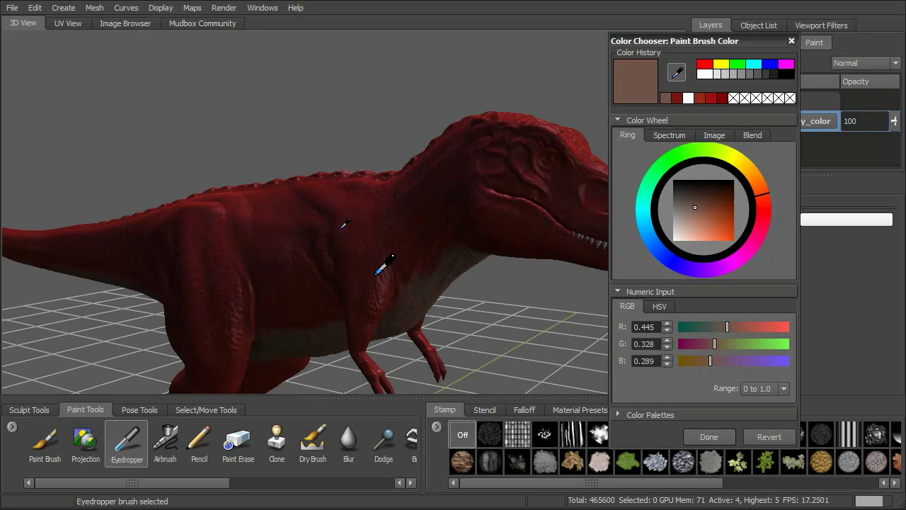
left_click(373, 250)
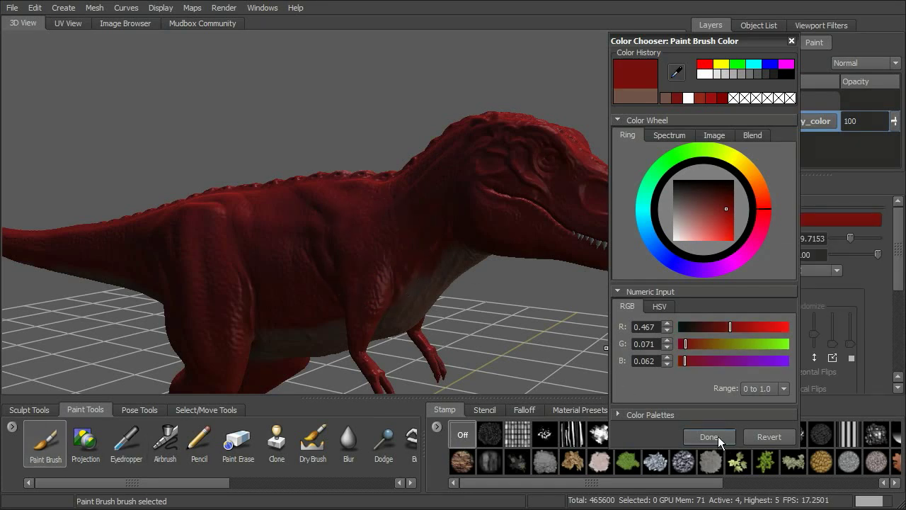
left_click(723, 206)
left_click_drag(722, 206, 765, 213)
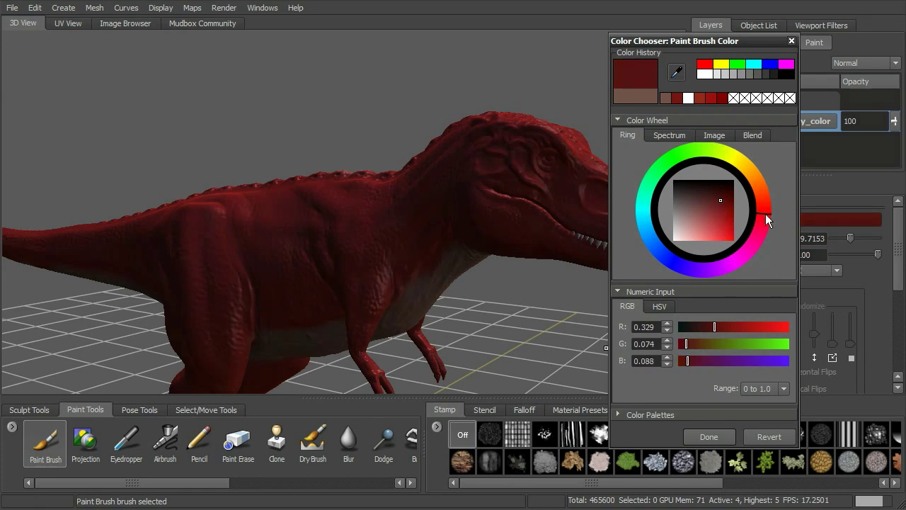
left_click(721, 199)
left_click(708, 437)
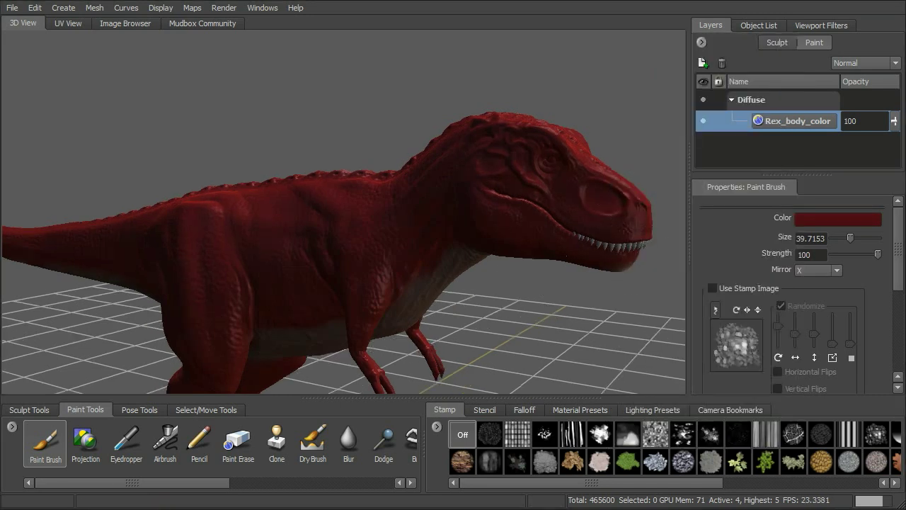
- Apply a speckled stamp image to the Paint Brush, widen its stamp spacing, and mottle the body with the darker red
middle_click_drag(593, 255, 588, 250, "alt")
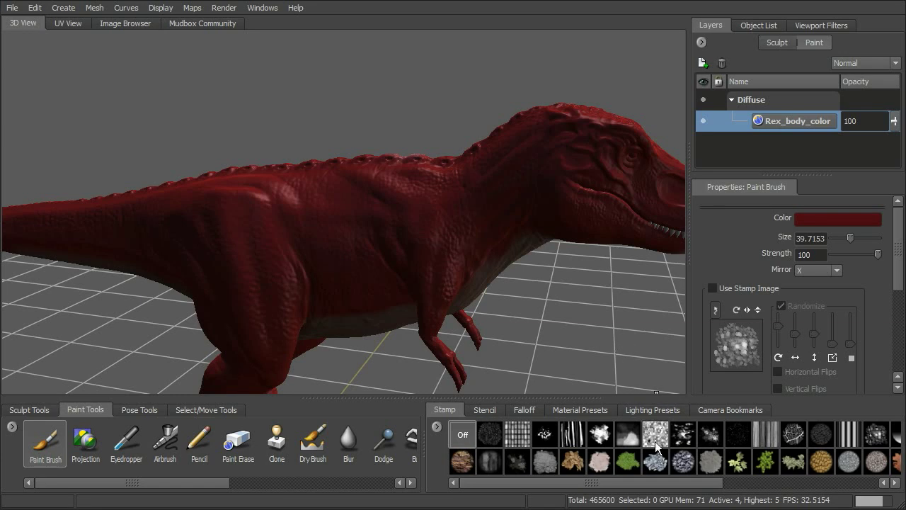
left_click(710, 434)
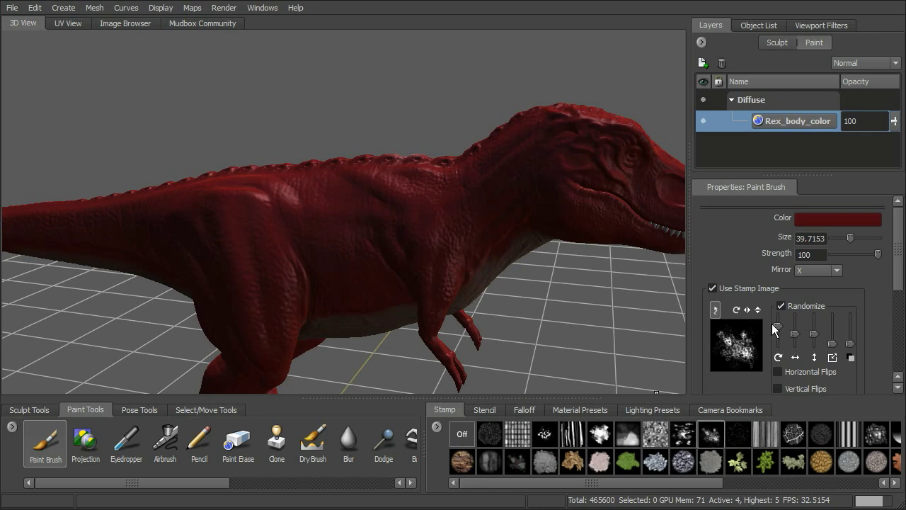
scroll(779, 333, "down", 3)
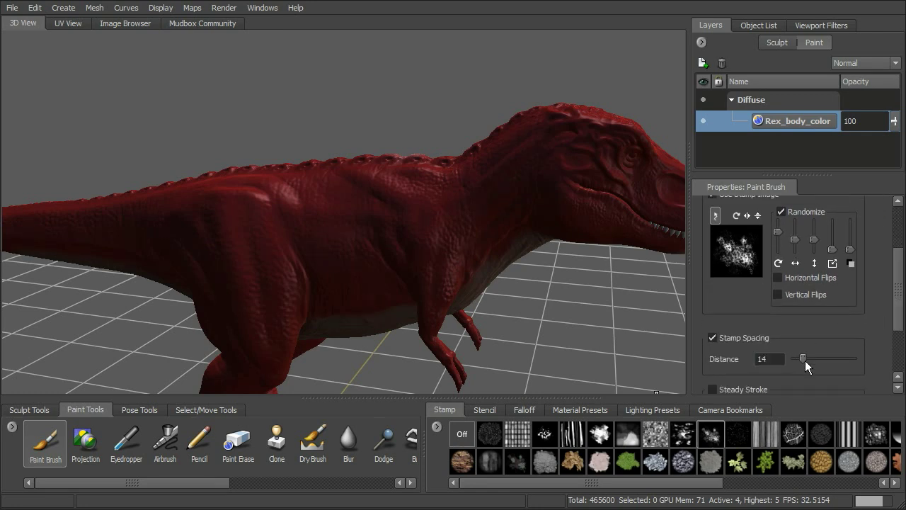
left_click_drag(805, 361, 813, 360)
scroll(884, 270, "up", 3)
left_click_drag(560, 258, 378, 233, "alt")
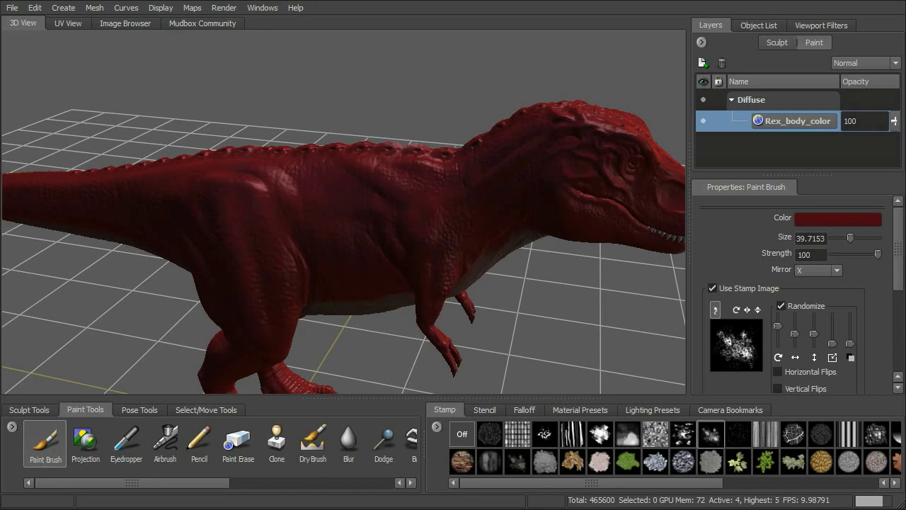
- Change the brush colour to a brownish red and stamp more mottling over the back, flank and thigh
left_click(819, 220)
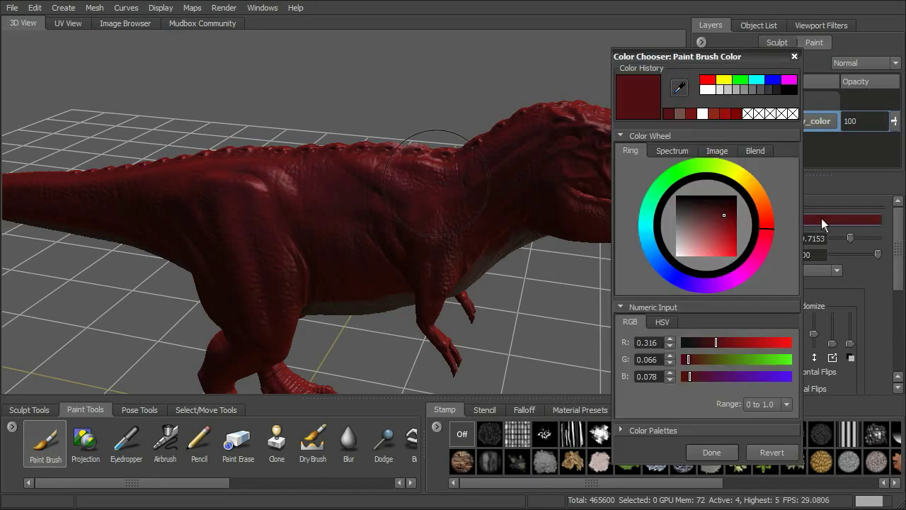
left_click(725, 216)
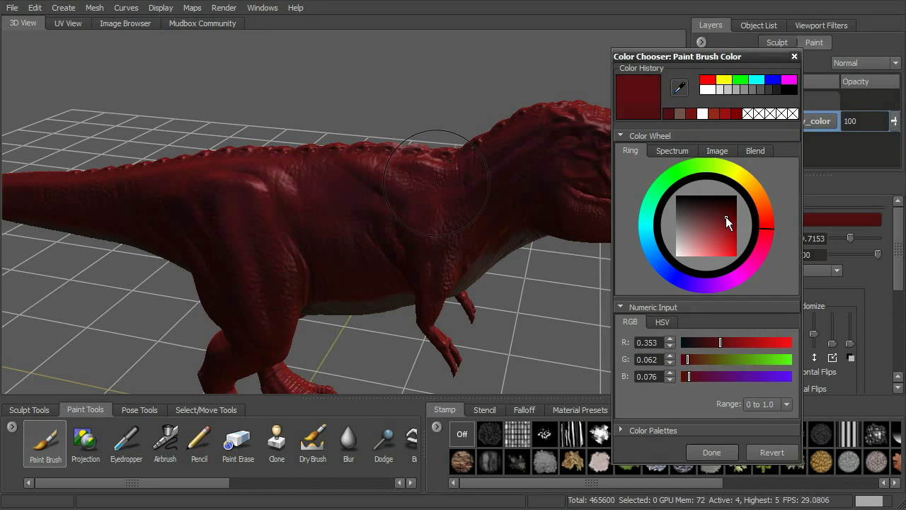
left_click_drag(726, 216, 766, 221)
left_click(725, 216)
left_click(712, 452)
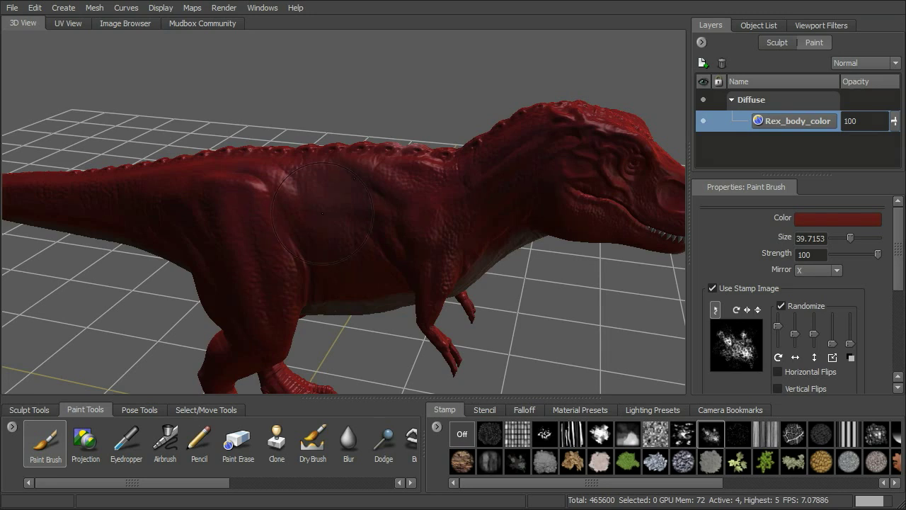
mouse_move(322, 211)
left_mouse_down("alt")
mouse_move(398, 189)
mouse_move(351, 142)
left_mouse_up("alt")
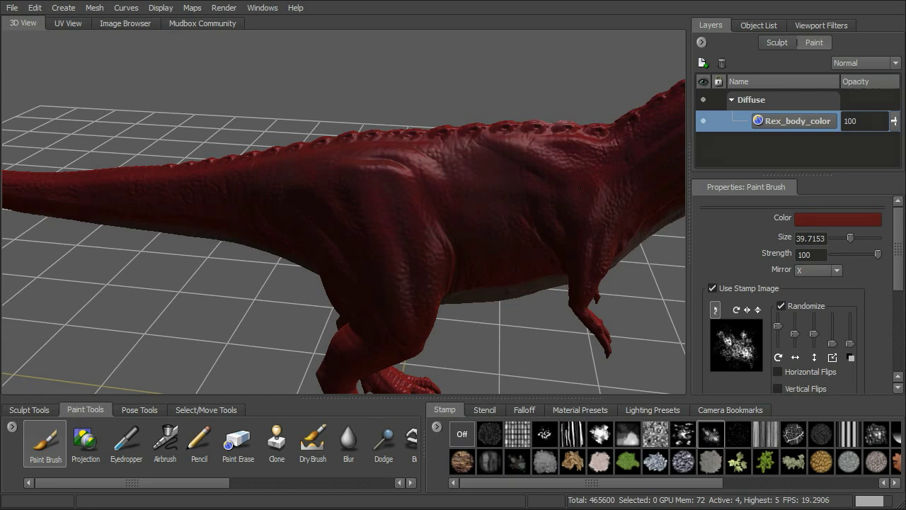
- Set the Paint Brush colour to a pale cream for the T. rex's eye
left_click_drag(579, 188, 460, 120, "alt")
middle_click_drag(460, 121, 425, 149, "alt")
right_click_drag(424, 149, 442, 143, "alt")
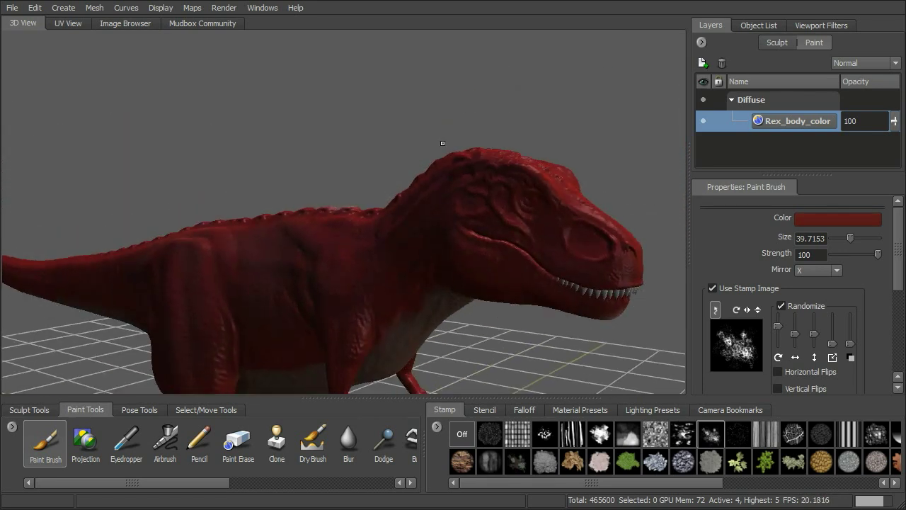
middle_click_drag(442, 143, 317, 123, "alt")
right_click_drag(316, 124, 467, 152, "alt")
left_click_drag(468, 152, 415, 206, "alt")
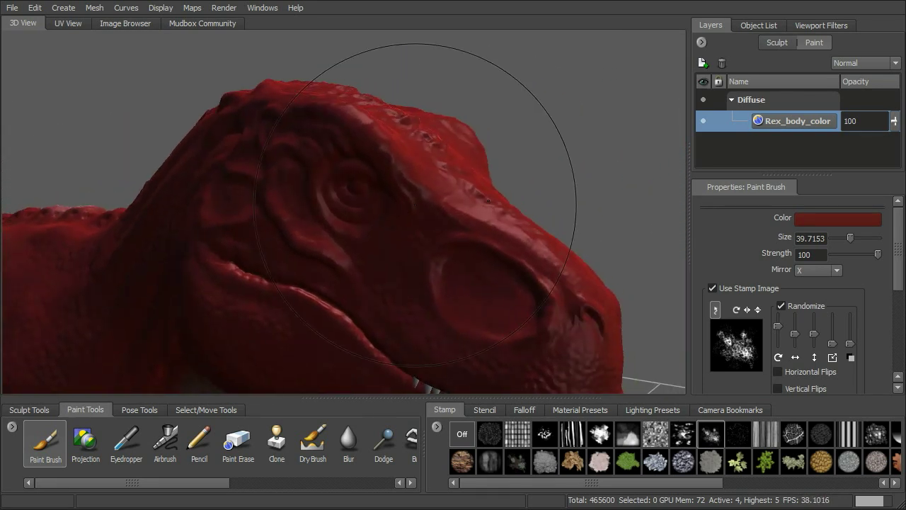
right_click_drag(415, 206, 500, 205, "alt")
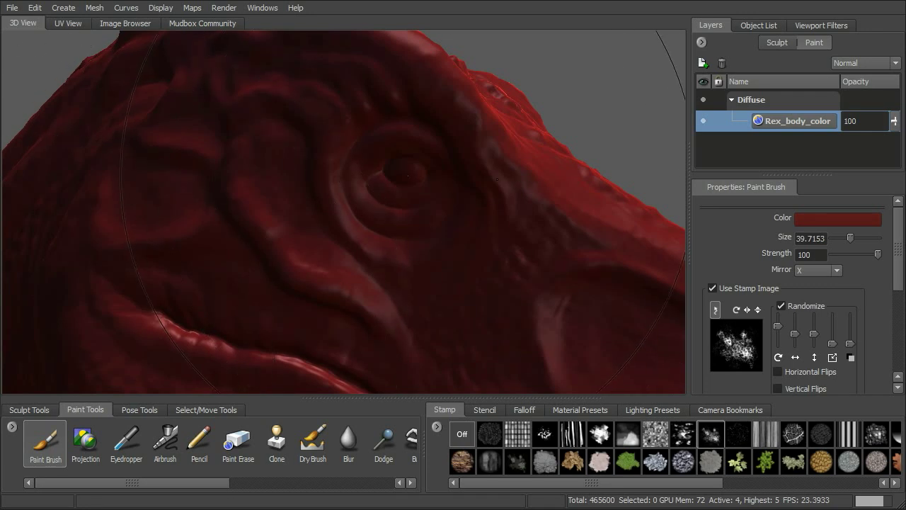
left_click(816, 218)
mouse_move(668, 264)
left_mouse_down()
mouse_move(682, 268)
mouse_move(677, 274)
mouse_move(678, 261)
mouse_move(685, 265)
left_mouse_up()
left_click(751, 195)
left_click(715, 467)
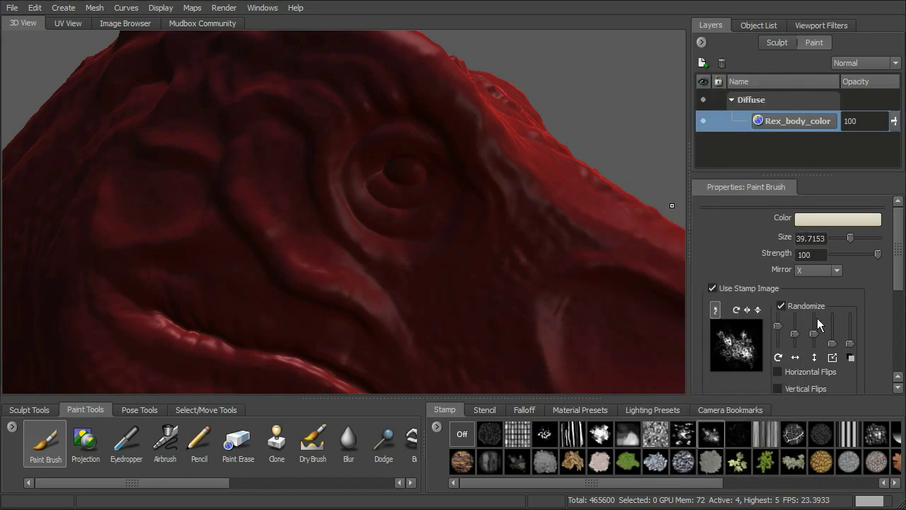
- Turn off the stamp image, reduce the brush size to 3.2289, and paint the eyeball pale cream
left_click(712, 288)
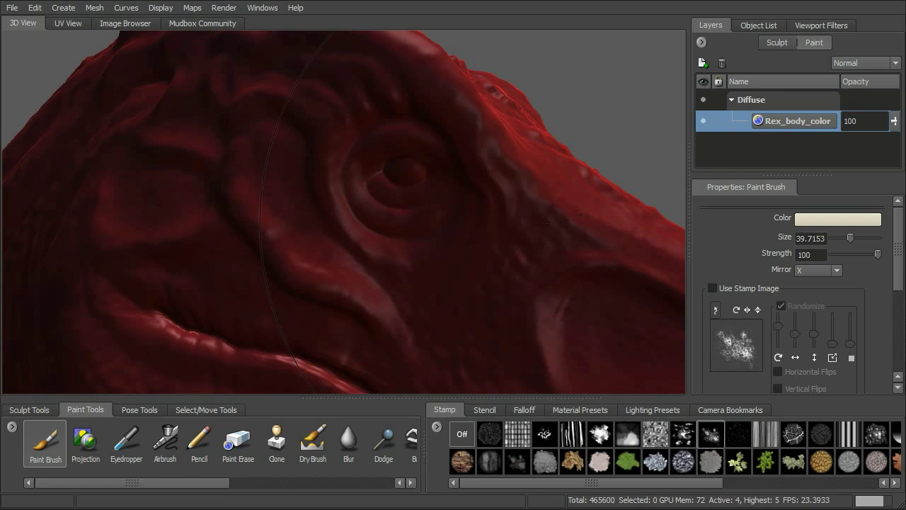
key("b")
left_click_drag(394, 176, 383, 166)
left_click_drag(480, 171, 469, 243)
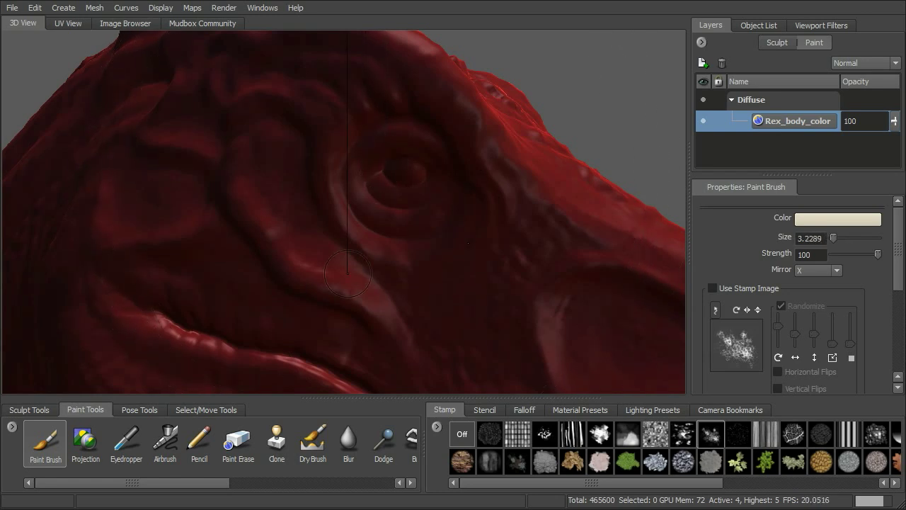
mouse_move(409, 169)
left_mouse_down()
mouse_move(389, 170)
mouse_move(410, 180)
mouse_move(421, 172)
left_mouse_up()
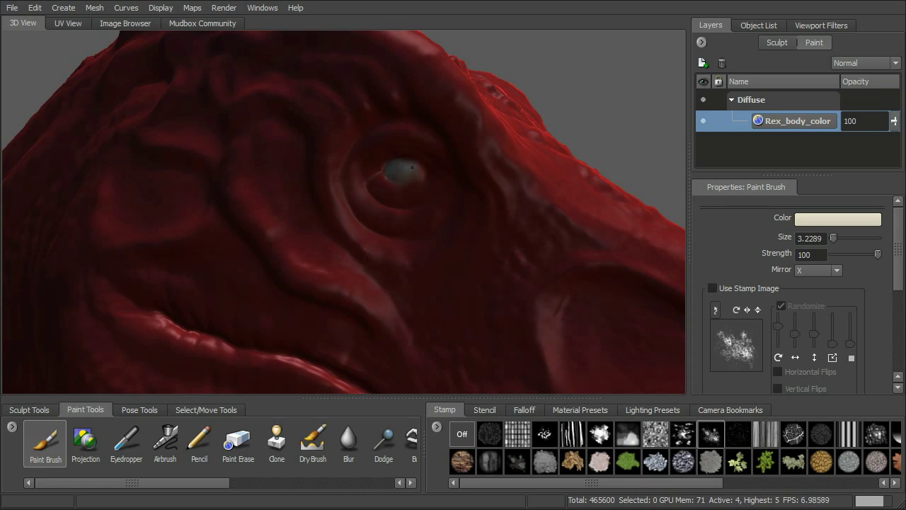
mouse_move(412, 167)
left_mouse_down()
mouse_move(420, 170)
mouse_move(414, 179)
mouse_move(403, 166)
left_mouse_up()
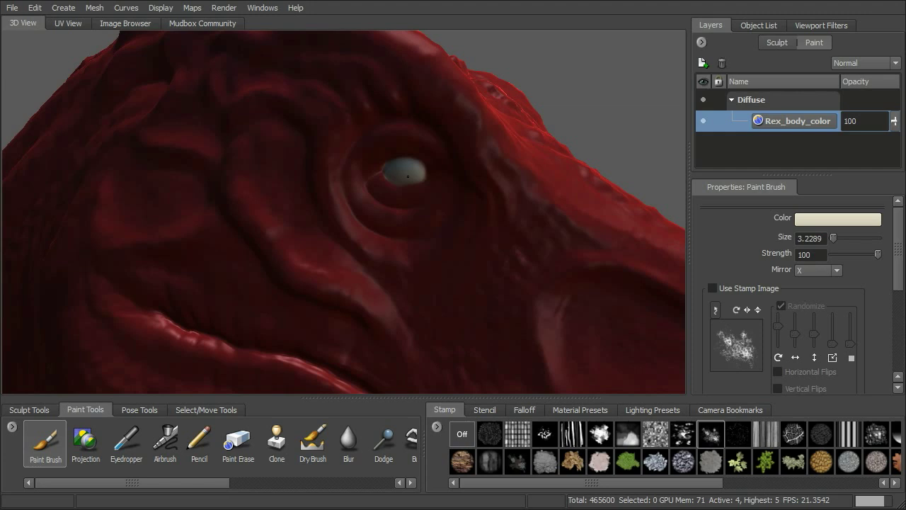
- Change the brush colour to a golden yellow and paint over the eyeball with it
left_click(822, 216)
left_click(702, 269)
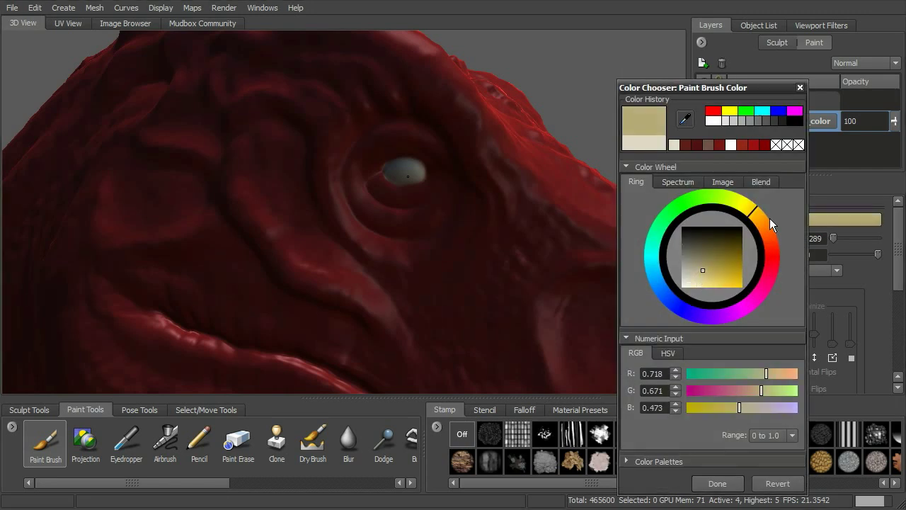
left_click_drag(757, 212, 761, 220)
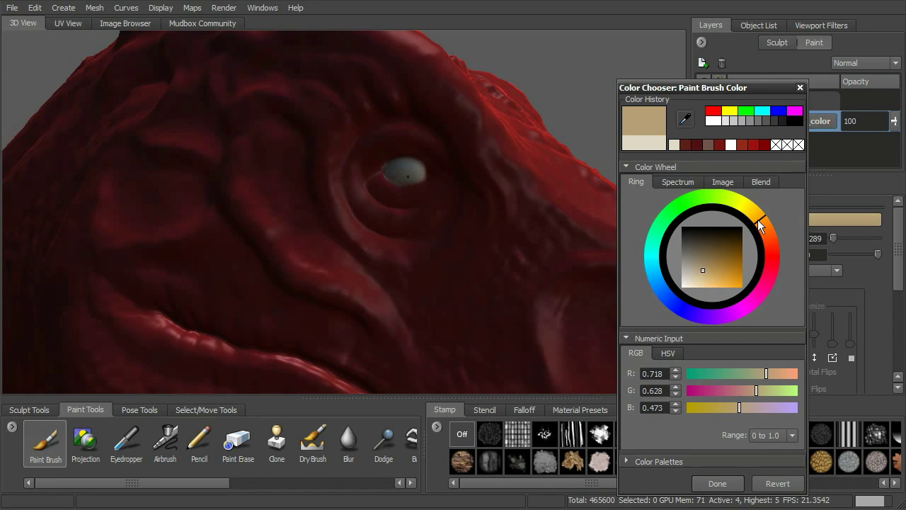
left_click(709, 271)
left_click_drag(705, 271, 718, 261)
left_click_drag(755, 222, 750, 214)
left_click_drag(718, 265, 732, 266)
left_click(717, 483)
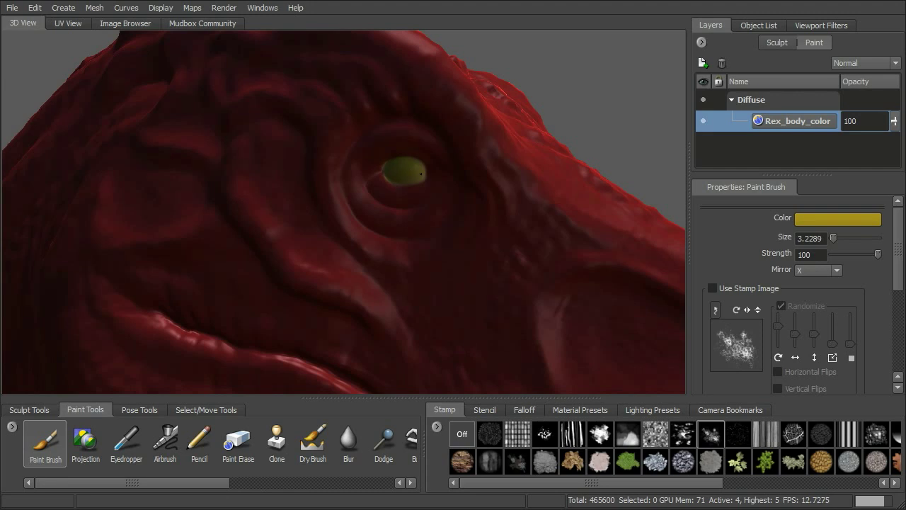
- Set the Paint Brush colour to black and dab a pupil onto the centre of the yellow eyeball
left_click(795, 221)
left_click_drag(717, 267, 687, 243)
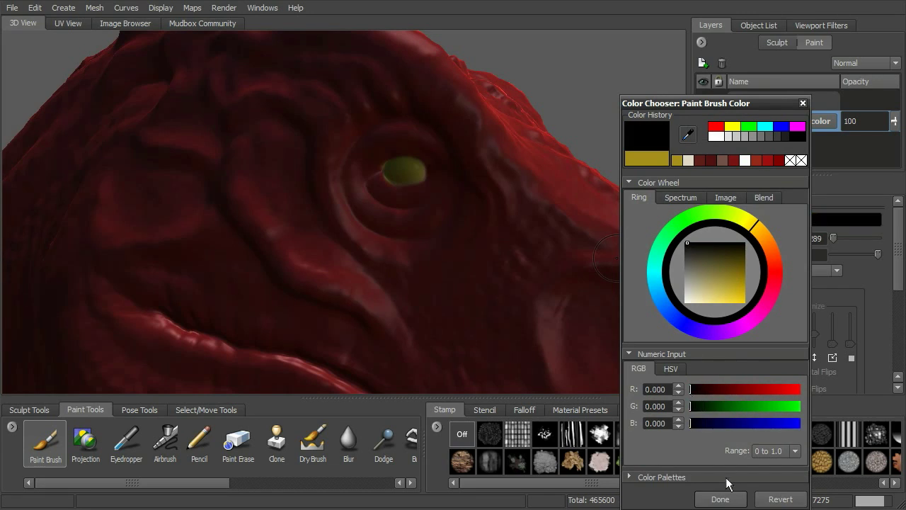
left_click(722, 498)
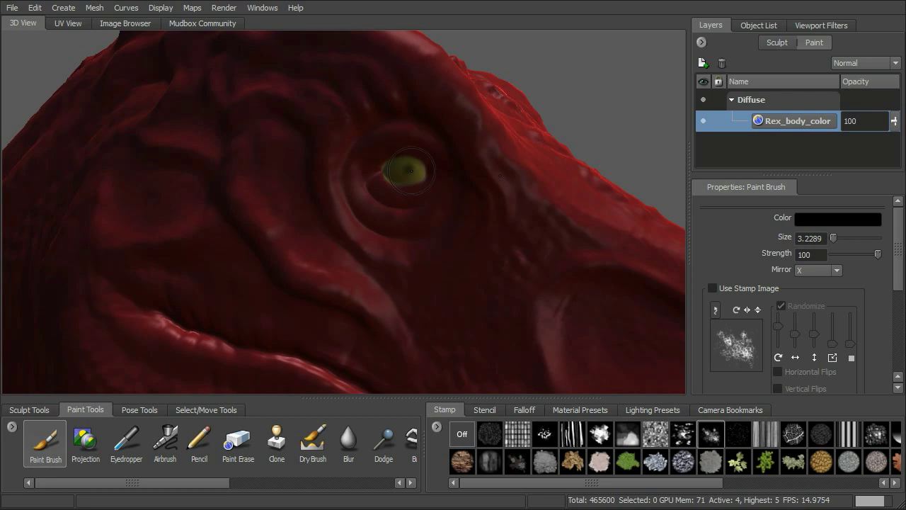
left_click_drag(410, 173, 408, 171)
scroll(481, 161, "down", 6)
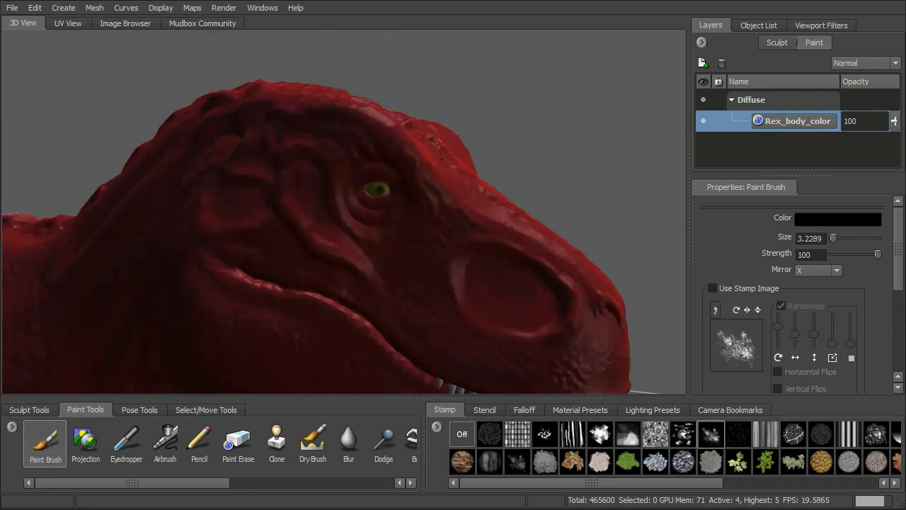
- Examine the painted eye, head and body of the T. rex from several angles and distances
left_click_drag(453, 135, 560, 147, "alt")
scroll(509, 139, "down", 6)
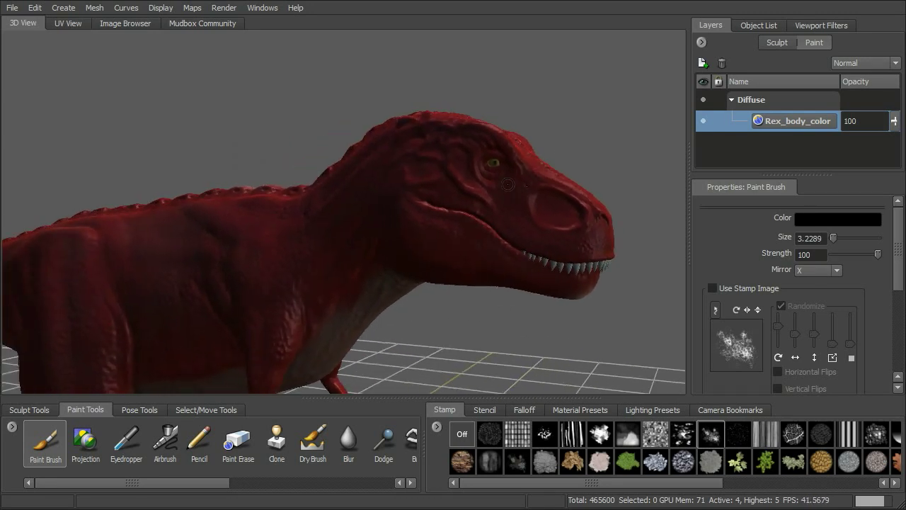
left_click_drag(525, 211, 539, 217, "alt")
right_click_drag(540, 218, 467, 199, "alt")
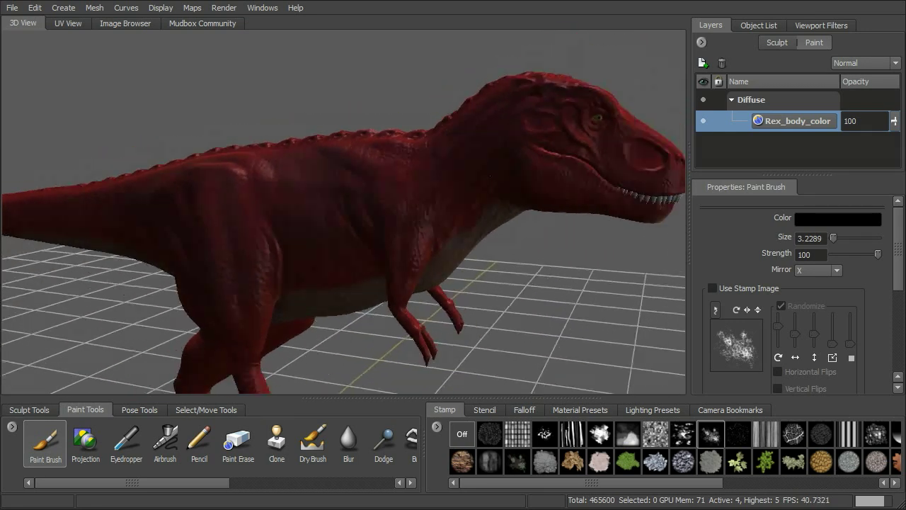
left_click_drag(467, 198, 436, 170, "alt")
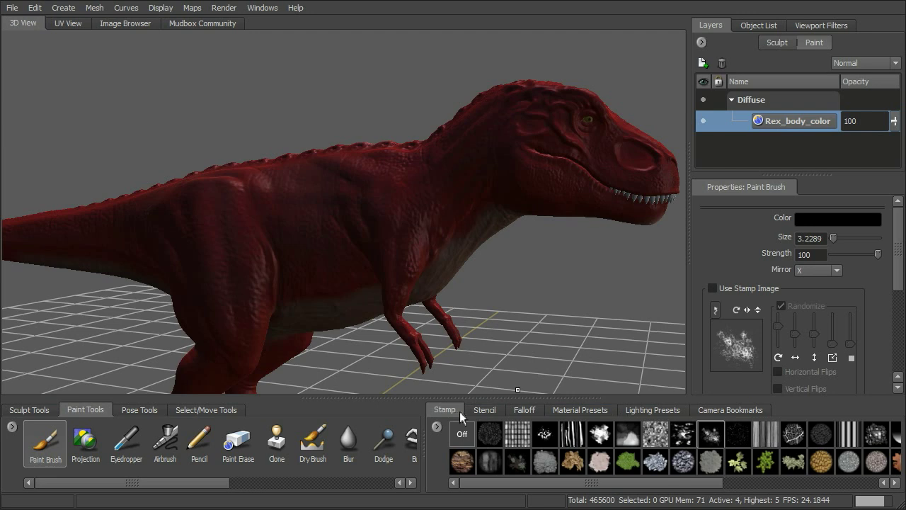
left_click_drag(435, 157, 418, 183, "alt")
left_click_drag(382, 154, 357, 208, "alt")
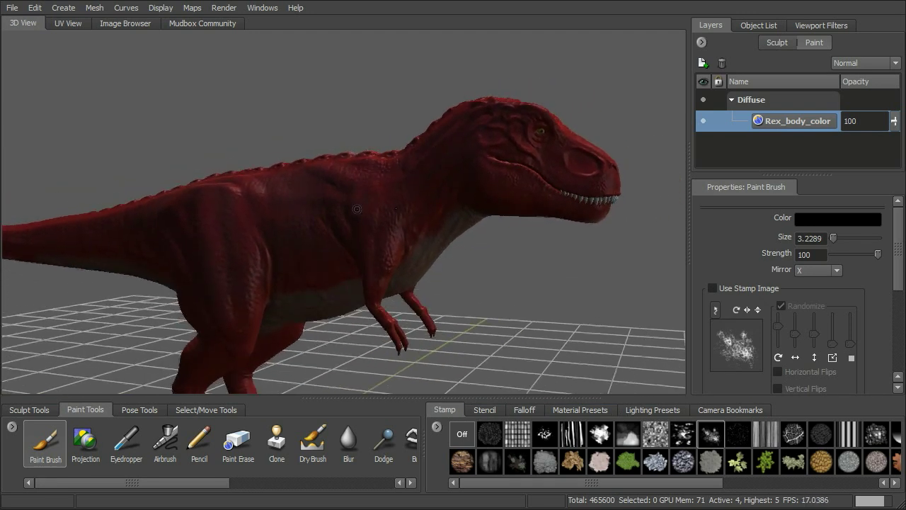
left_click_drag(420, 123, 422, 122, "alt")
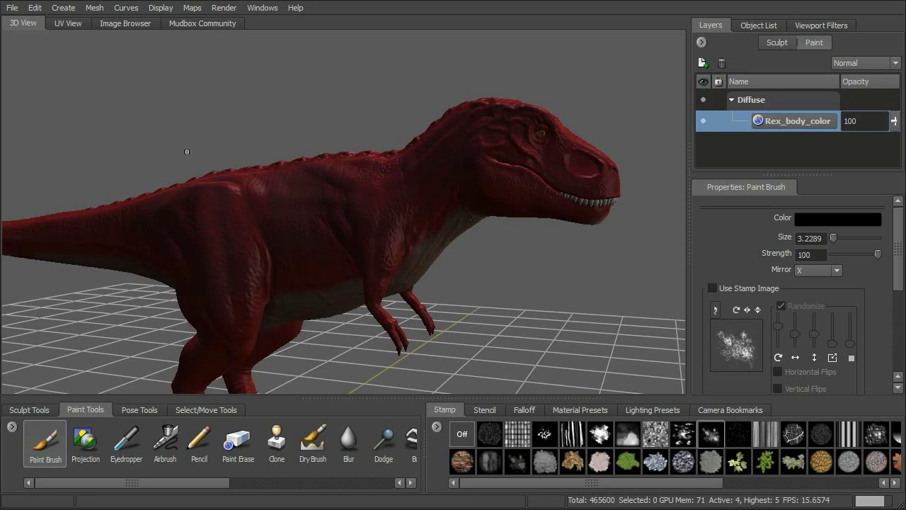
- Download the Pores stamp from the highest-rated stamps in the Mudbox Community library
left_click(195, 24)
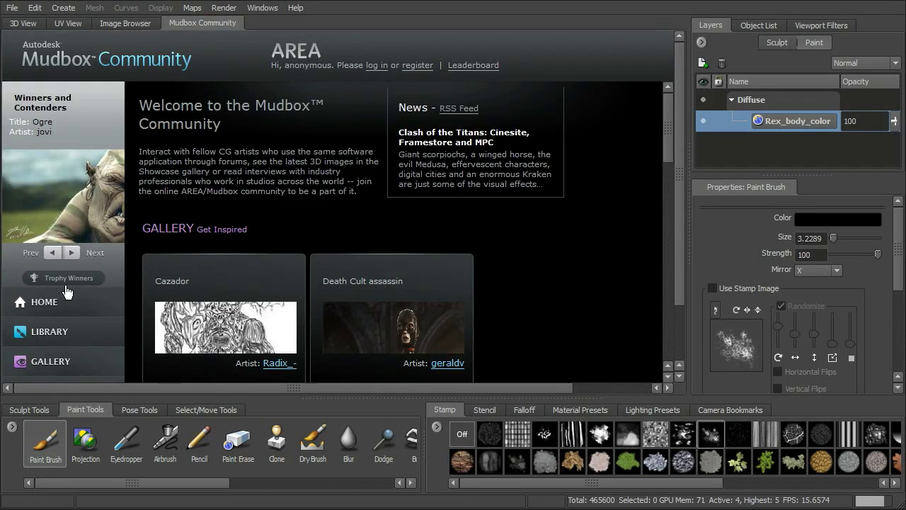
left_click(50, 328)
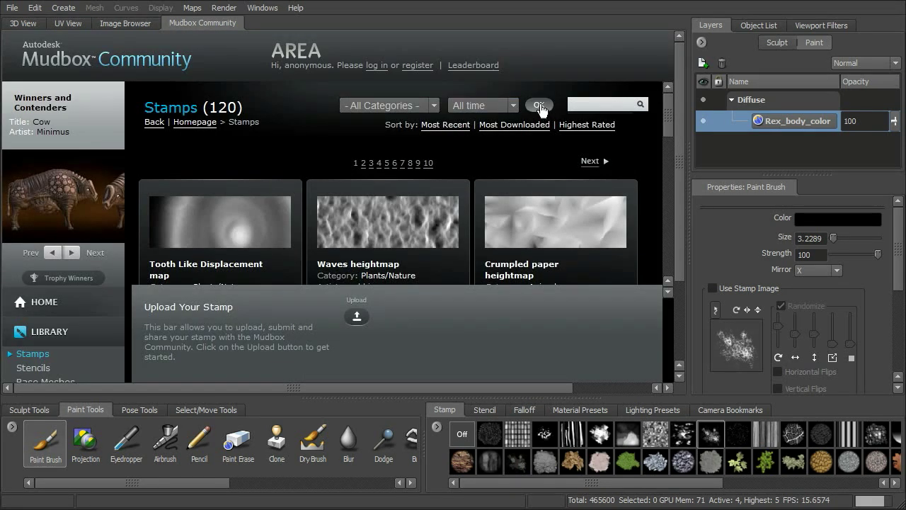
left_click(582, 128)
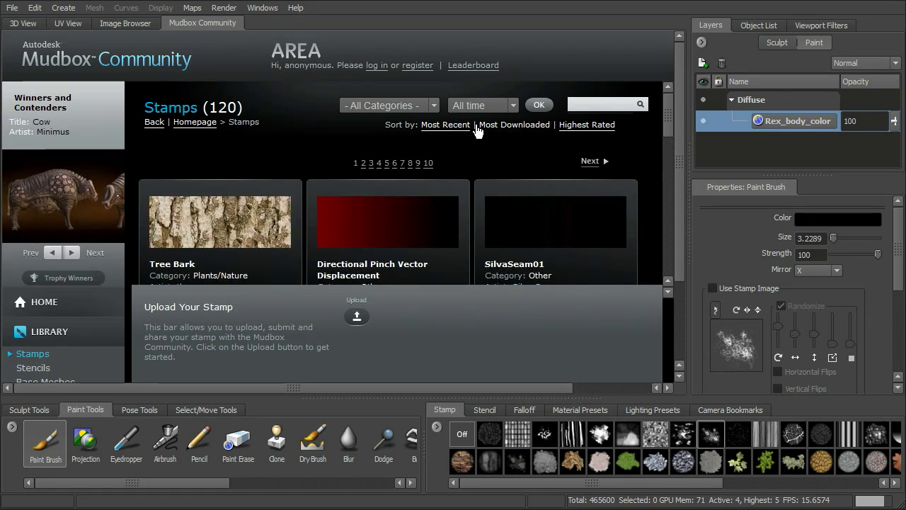
left_click_drag(673, 107, 682, 200)
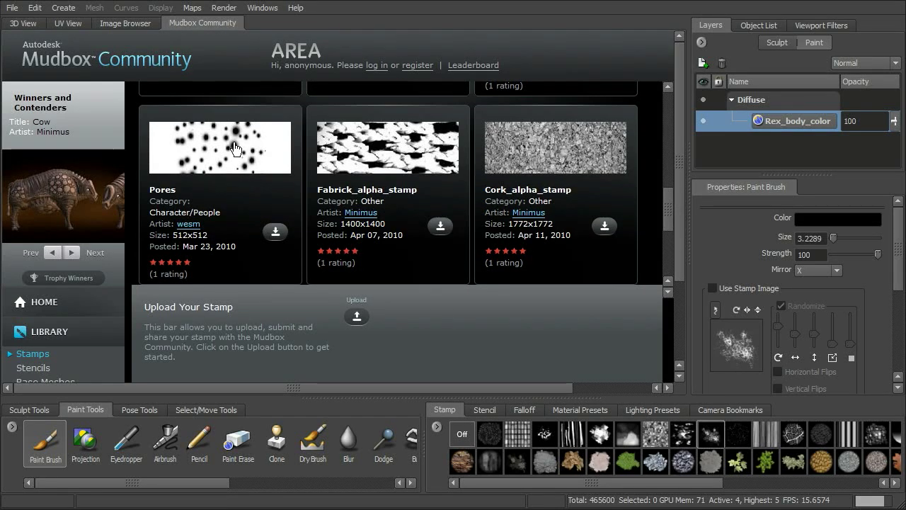
left_click(275, 232)
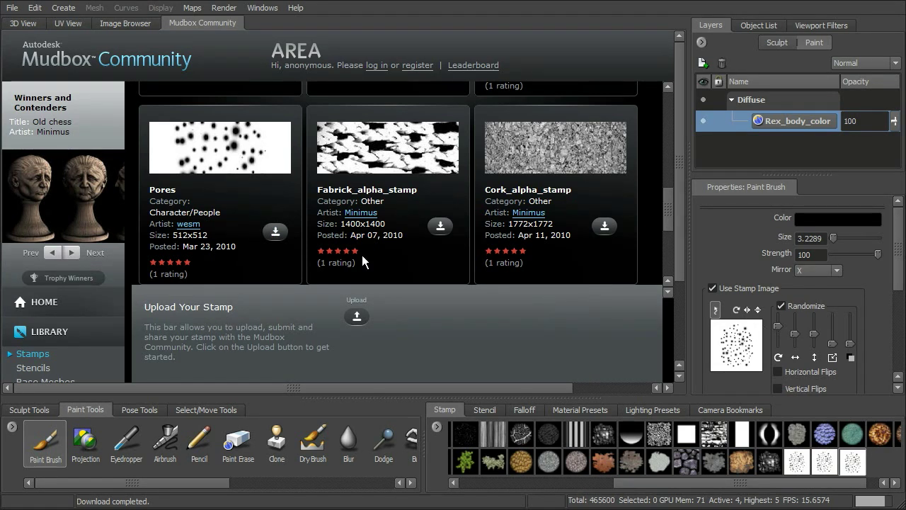
- Return to the 3D model, switch to the Airbrush with the downloaded Pores stamp, and enable stamp randomization
left_click(23, 24)
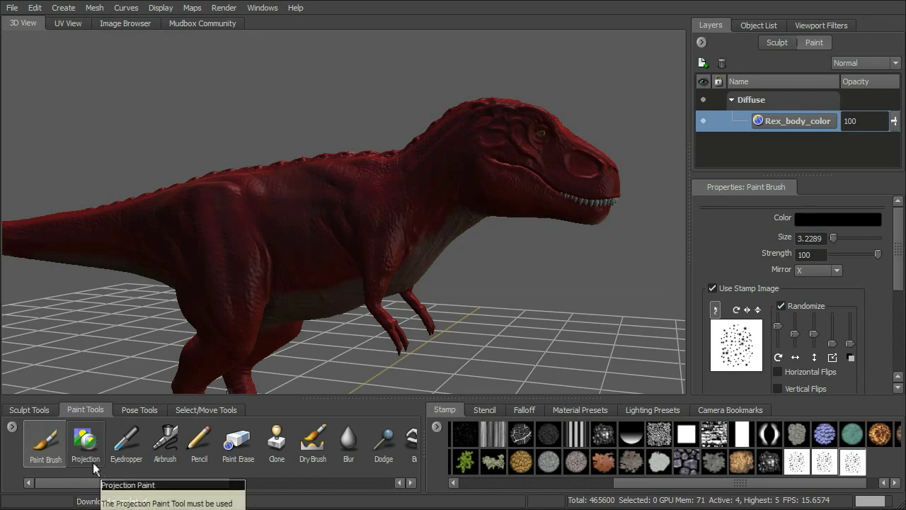
left_click(165, 440)
left_click(852, 461)
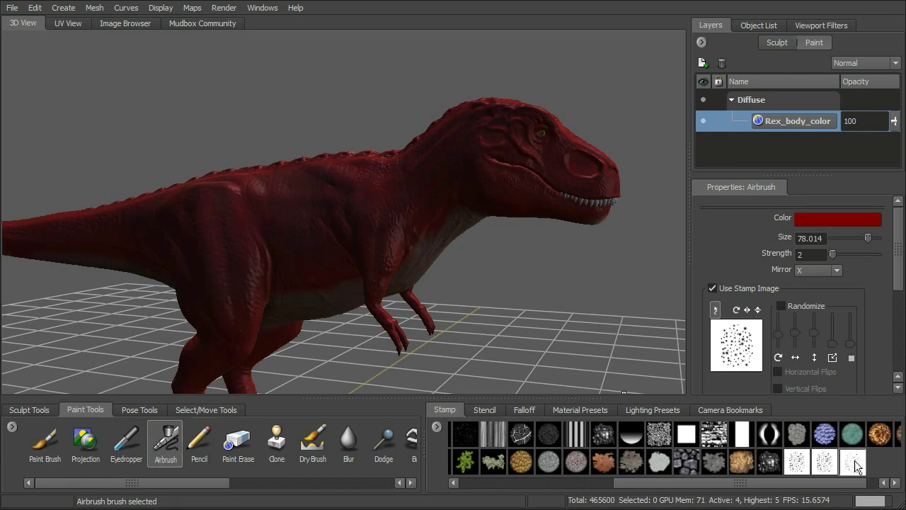
left_click_drag(440, 250, 488, 252, "alt")
right_click_drag(488, 252, 683, 221, "alt")
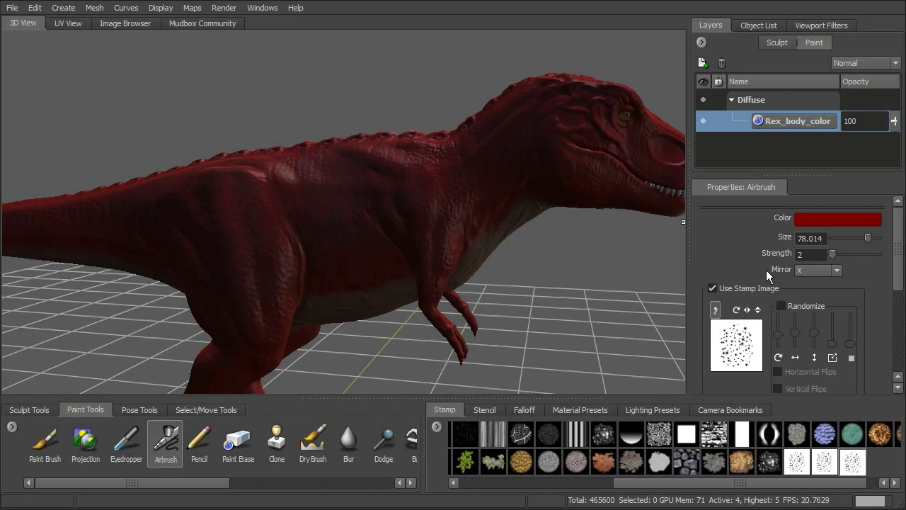
left_click(783, 306)
scroll(899, 276, "down", 1)
scroll(901, 257, "up", 1)
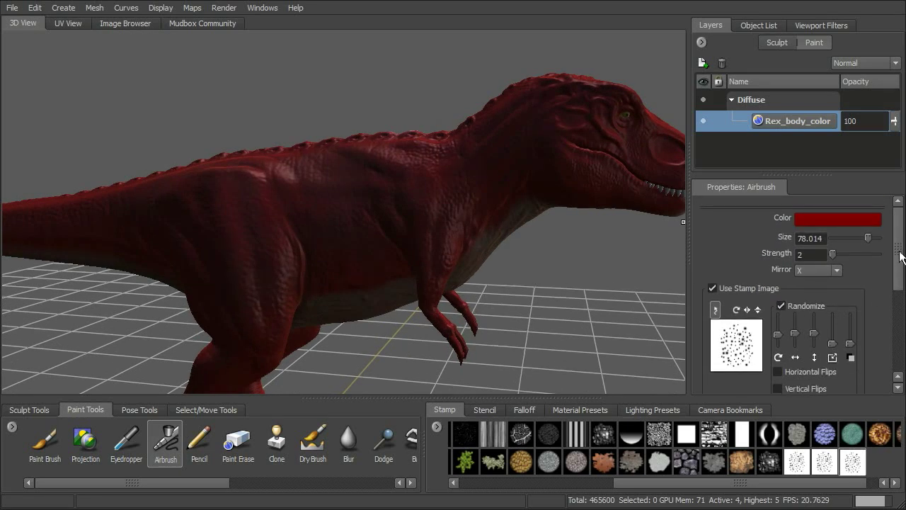
- Set the Airbrush colour to a very dark brownish red with RGB 0.141, 0.063, 0.063
left_click(847, 221)
left_click_drag(744, 282, 722, 268)
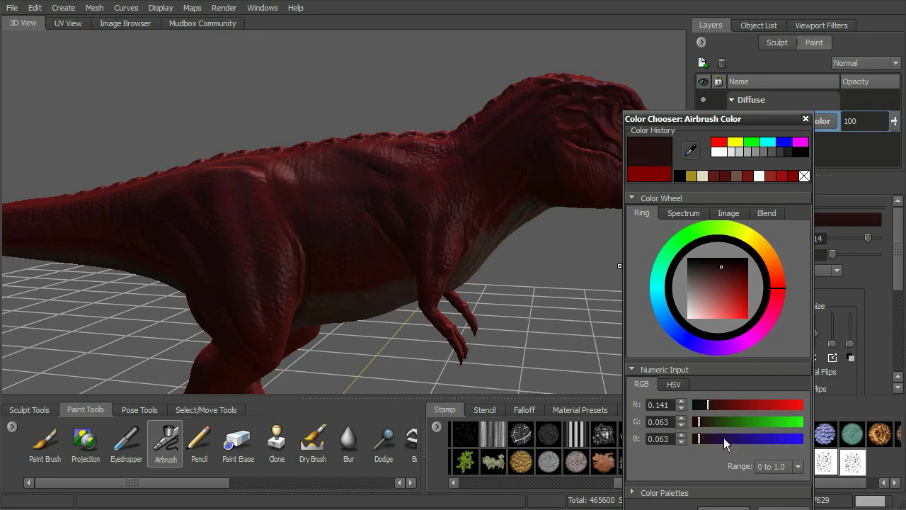
left_click_drag(717, 119, 730, 58)
left_click(744, 457)
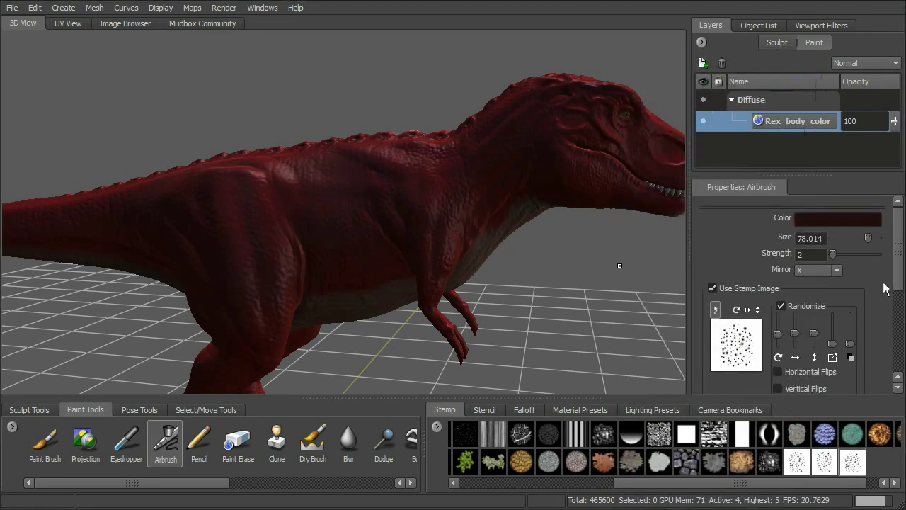
- Enable stamp spacing for the Airbrush and set its distance to 31
scroll(786, 299, "down", 5)
left_click(712, 281)
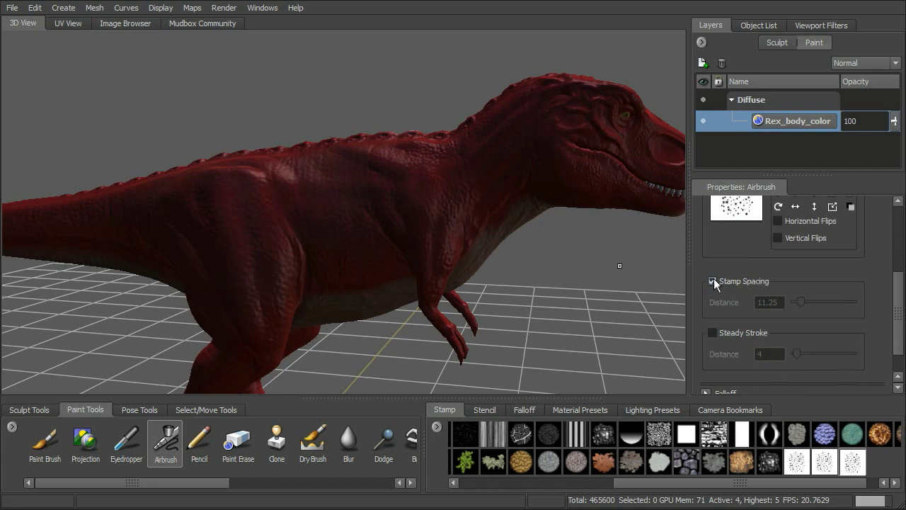
left_click_drag(806, 300, 819, 302)
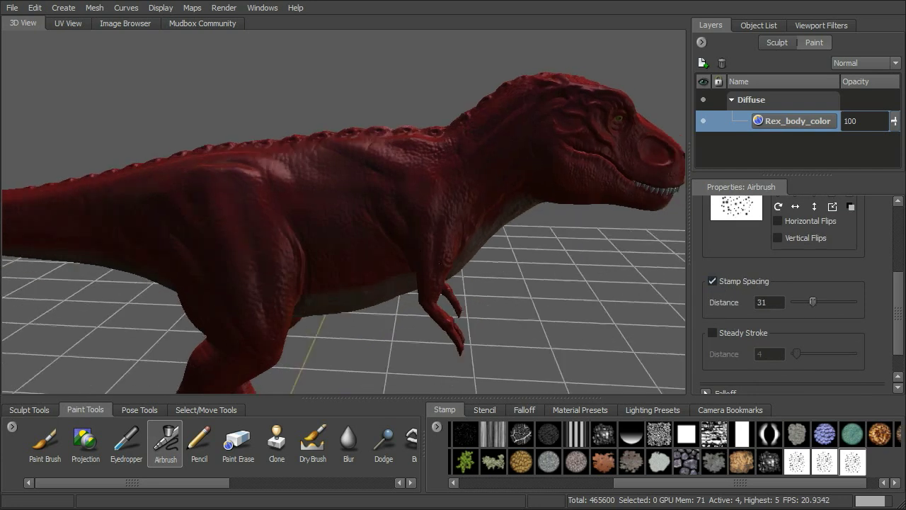
- Try airbrushing dark pores over the flank at strength 100 and size 41.0699, and undo the stroke
left_click_drag(497, 284, 489, 312, "alt")
right_click_drag(396, 218, 432, 217, "alt")
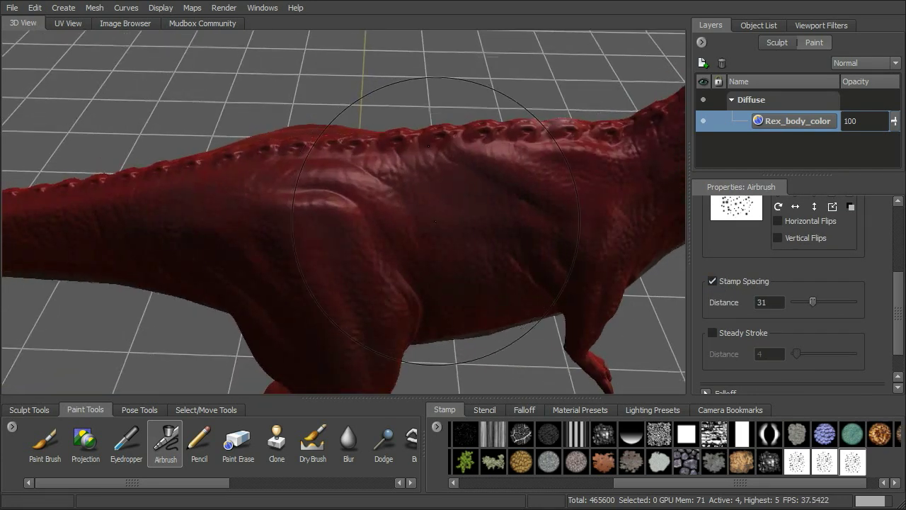
left_click_drag(432, 218, 445, 202, "alt")
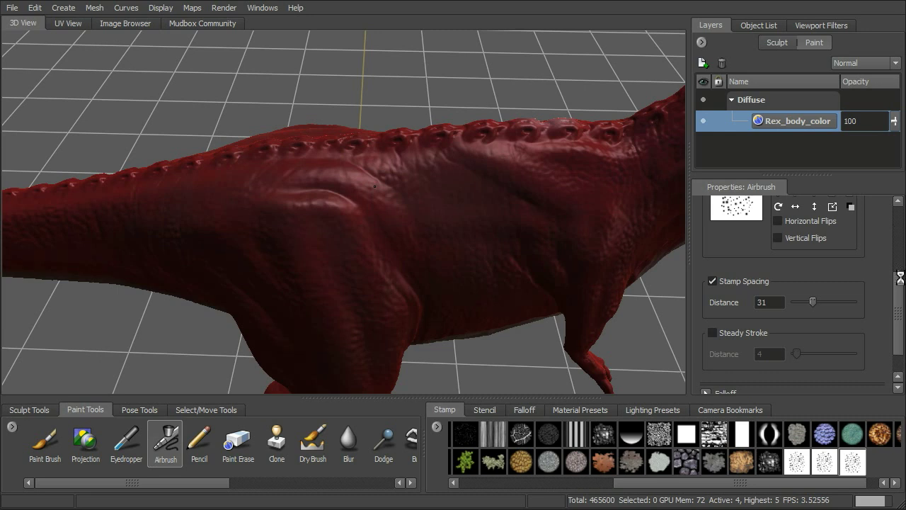
scroll(900, 276, "up", 4)
left_click_drag(834, 254, 880, 257)
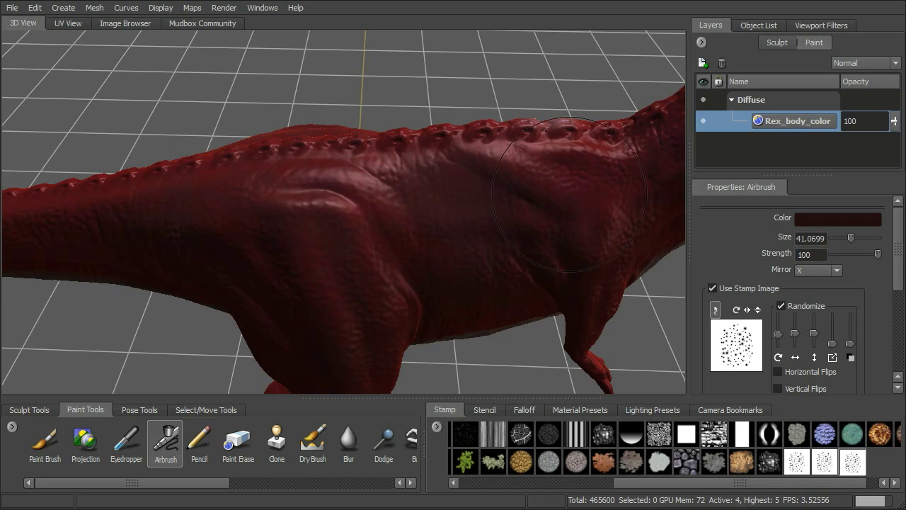
mouse_move(375, 188)
left_mouse_down("alt")
mouse_move(466, 201)
mouse_move(452, 194)
left_mouse_up("alt")
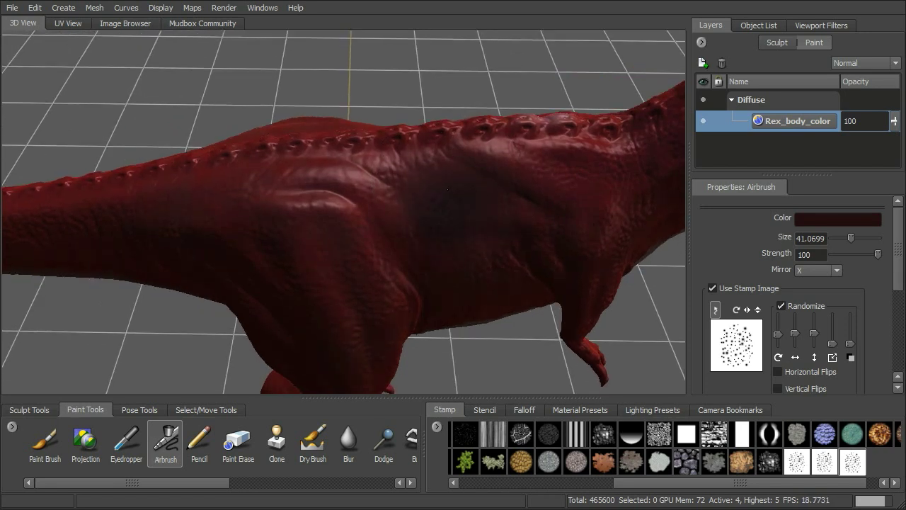
left_click_drag(499, 195, 479, 228, "alt")
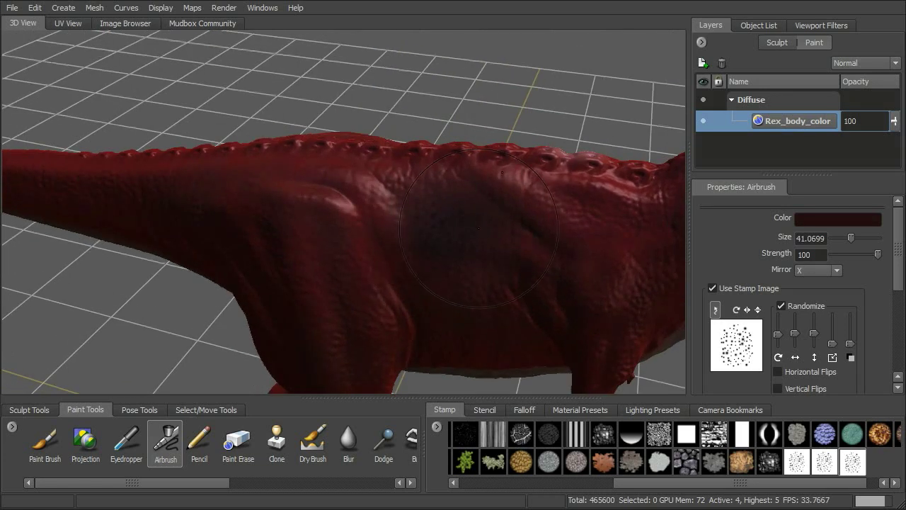
key("ctrl+z")
- Lower the Airbrush strength to 24.6 and size to 30.438, and airbrush dark pore mottling over the T. rex's body
left_click_drag(878, 254, 860, 255)
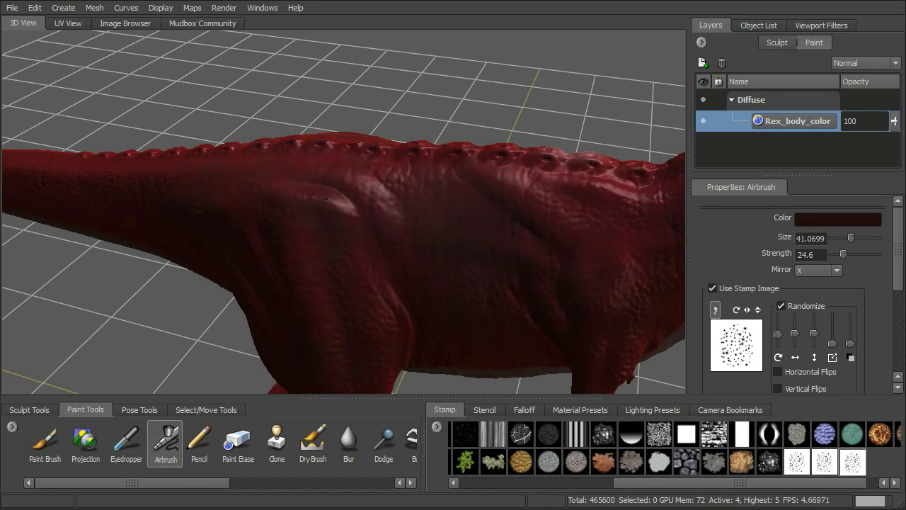
mouse_move(395, 302)
left_mouse_down("alt")
mouse_move(542, 242)
mouse_move(521, 242)
mouse_move(455, 200)
left_mouse_up("alt")
key("b")
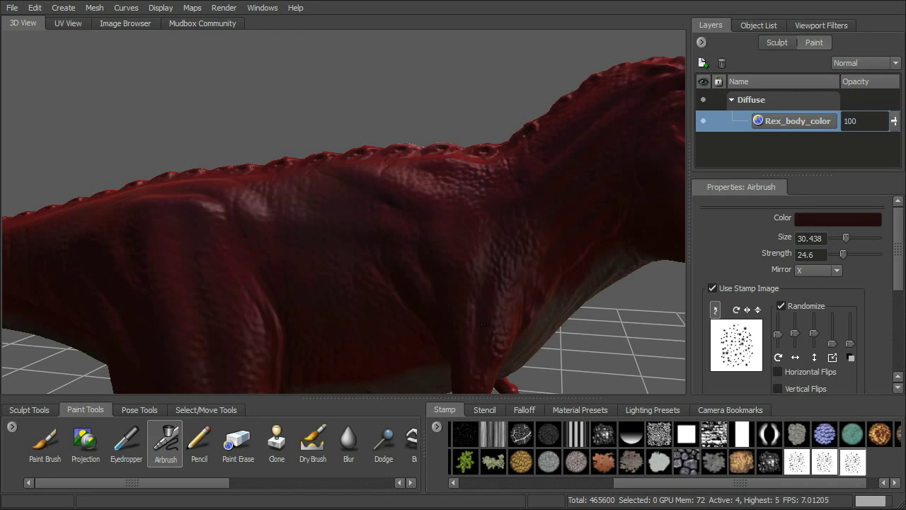
left_click_drag(482, 324, 469, 169, "alt")
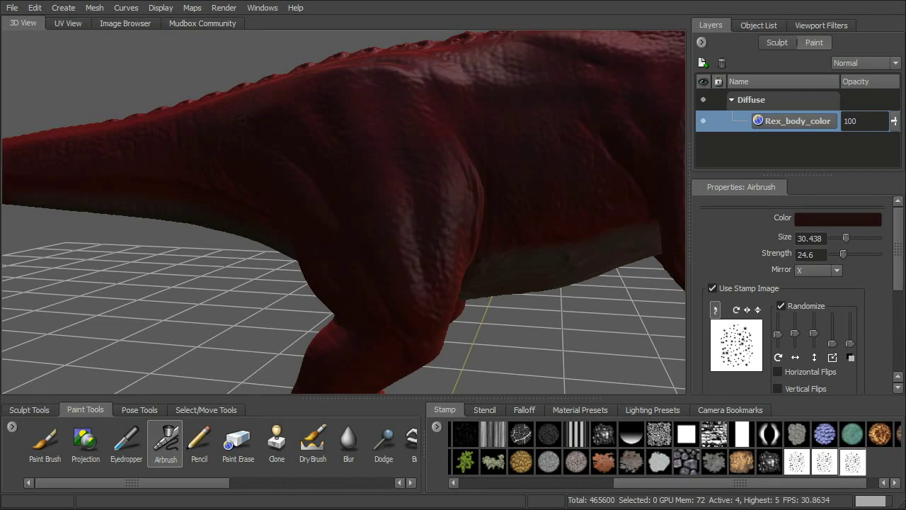
right_click_drag(541, 137, 443, 163, "alt")
left_click_drag(442, 163, 473, 169, "alt")
scroll(481, 171, "up", 1)
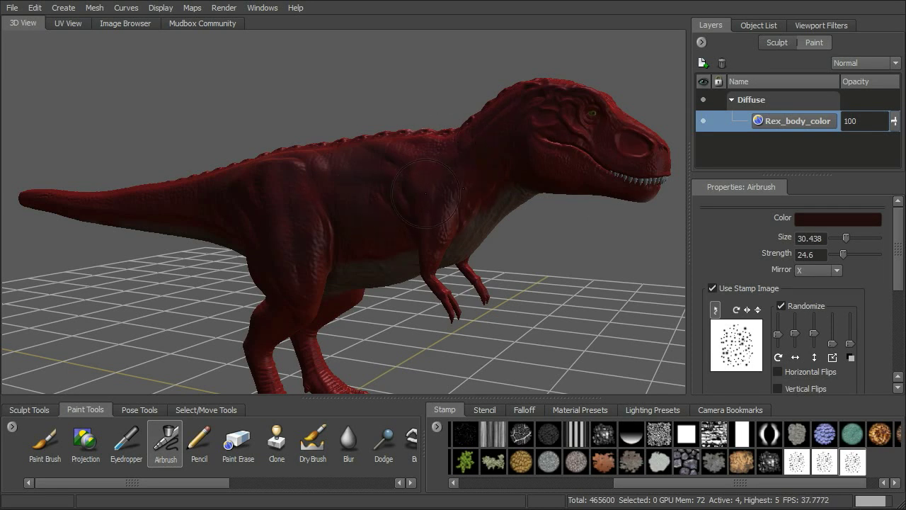
- Check the whole mottled T. rex and enlarge the layer list area to make room for more layers
mouse_move(406, 190)
left_mouse_down("alt")
mouse_move(467, 191)
mouse_move(477, 214)
mouse_move(551, 228)
mouse_move(542, 216)
mouse_move(525, 220)
left_mouse_up("alt")
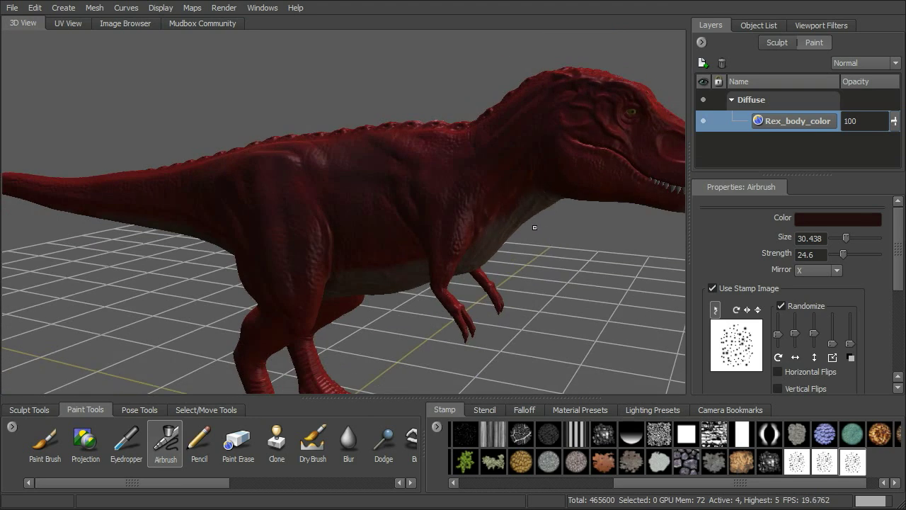
mouse_move(510, 237)
left_mouse_down("alt")
mouse_move(461, 208)
mouse_move(477, 220)
left_mouse_up("alt")
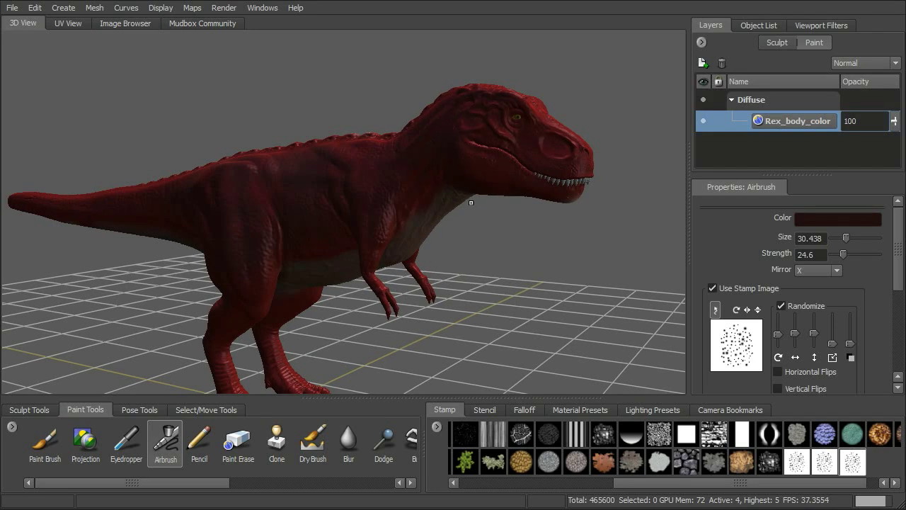
left_click_drag(473, 200, 497, 198, "alt")
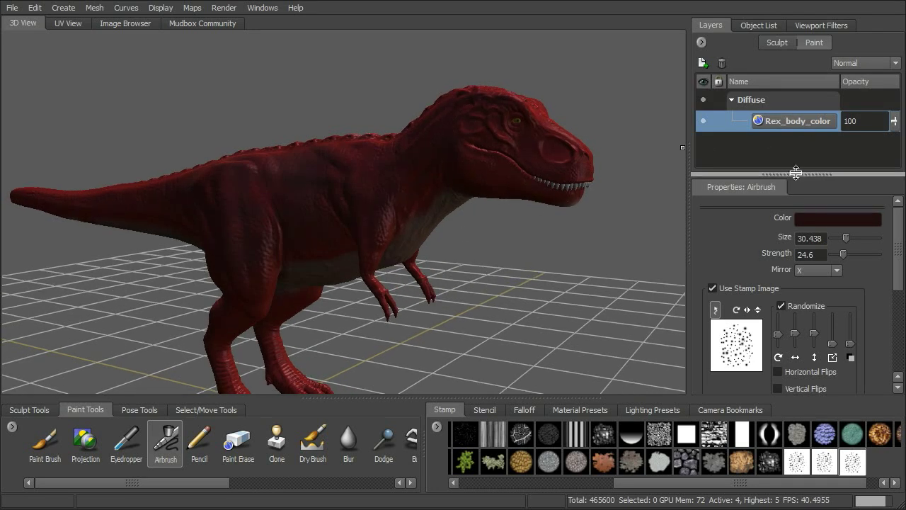
left_click_drag(801, 174, 804, 237)
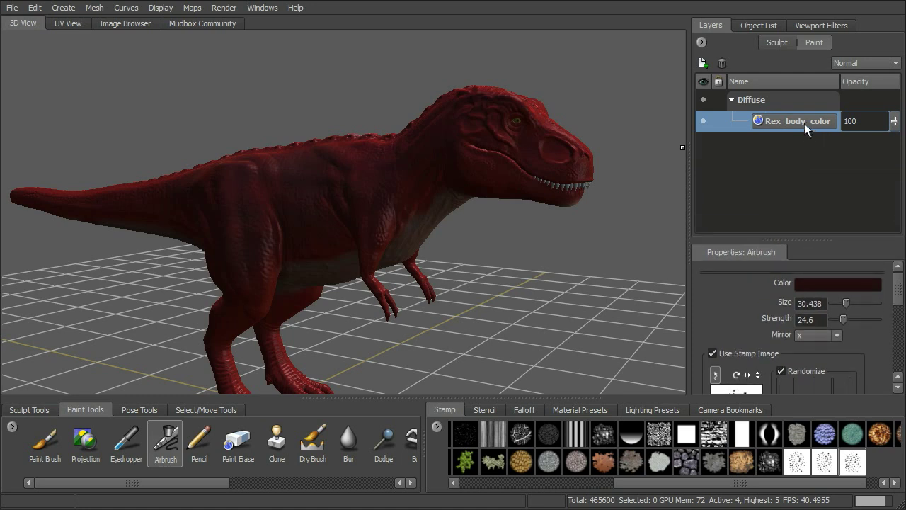